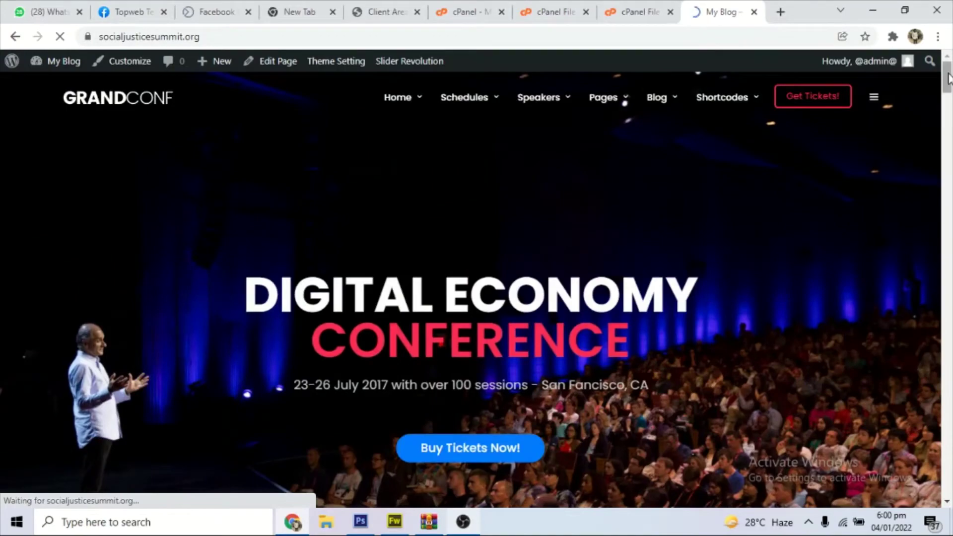
Reload the live conference homepage to check the site
{"action": "left_click_drag", "start_coordinate": [948, 83], "coordinate": [950, 111]}
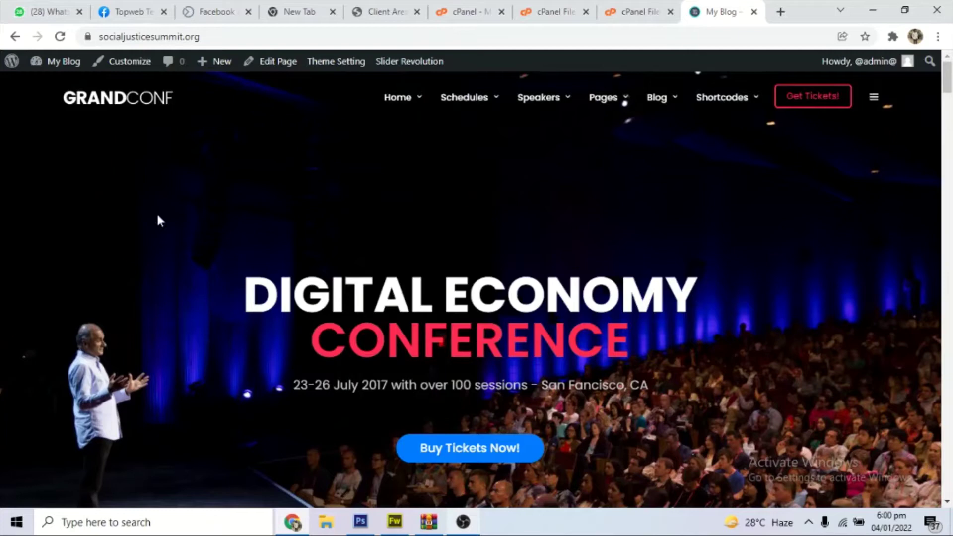
{"action": "left_click", "coordinate": [149, 36]}
{"action": "left_click", "coordinate": [165, 166]}
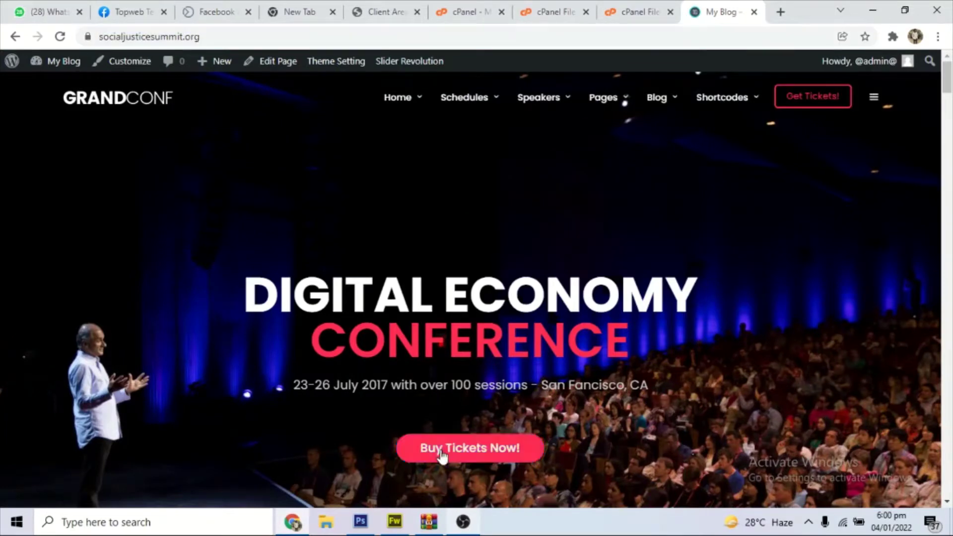
{"action": "left_click", "coordinate": [442, 454]}
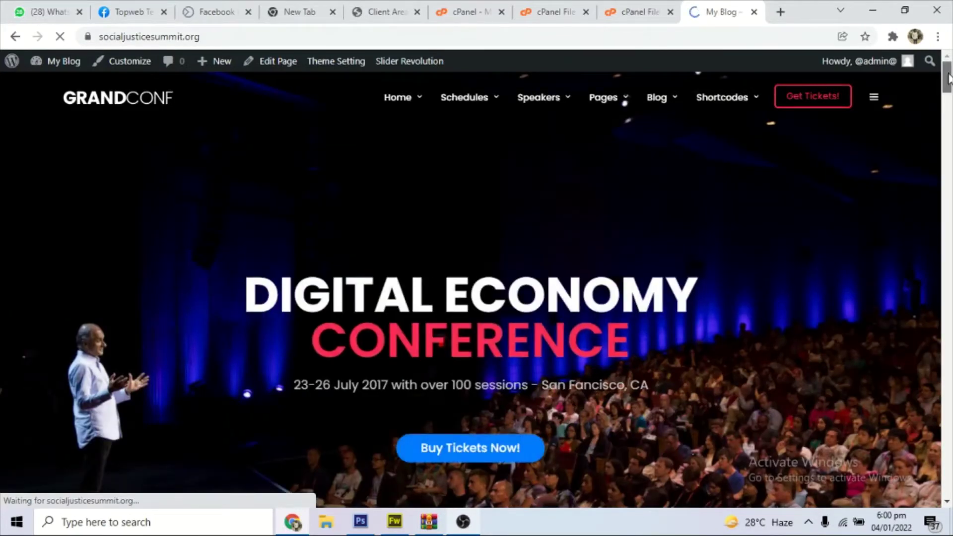
{"action": "mouse_move", "coordinate": [948, 78]}
{"action": "left_mouse_down"}
{"action": "mouse_move", "coordinate": [950, 491]}
{"action": "mouse_move", "coordinate": [949, 72]}
{"action": "left_mouse_up"}
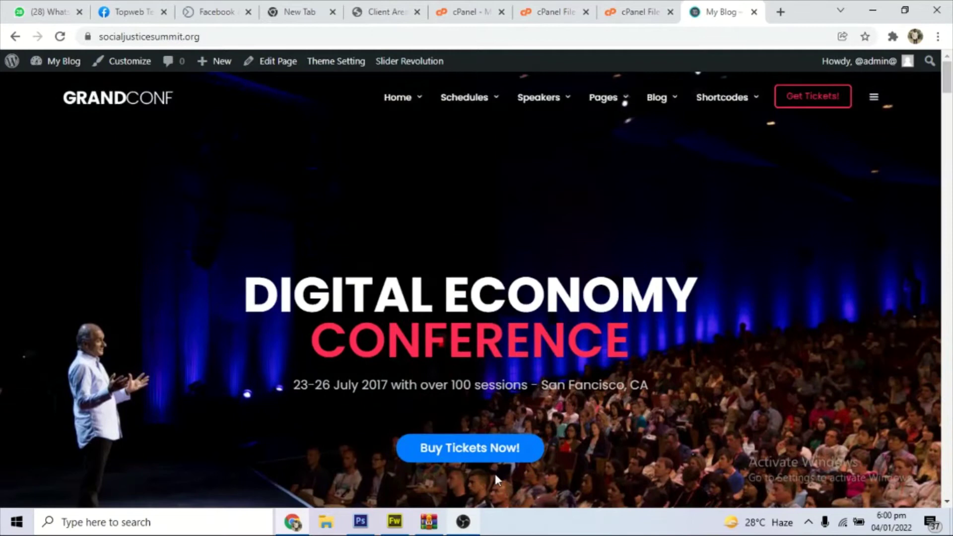
In the Topweb client area, open socialjusticesummit.org from Services > My Services
{"action": "left_click", "coordinate": [211, 34]}
{"action": "left_click", "coordinate": [165, 165]}
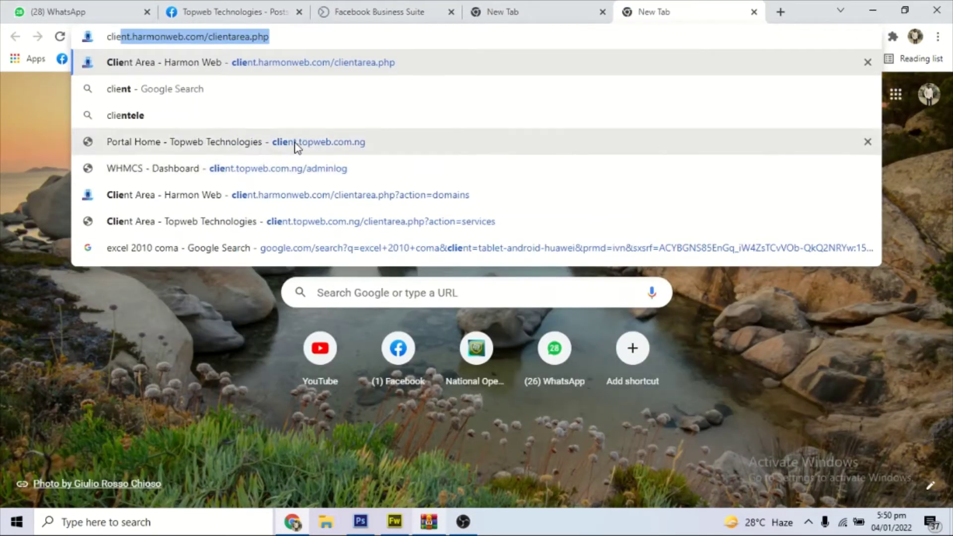
{"action": "left_click", "coordinate": [294, 142]}
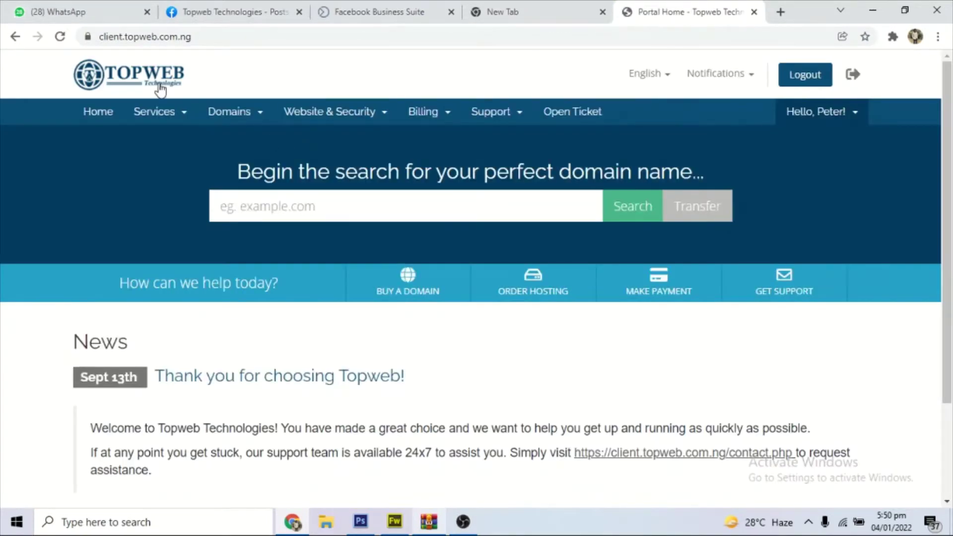
{"action": "left_click", "coordinate": [157, 114]}
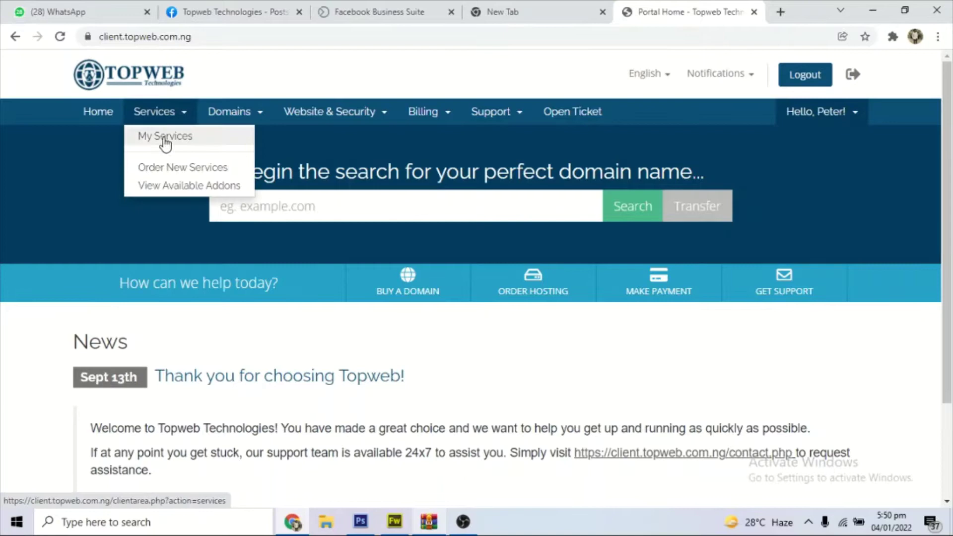
{"action": "left_click", "coordinate": [164, 142]}
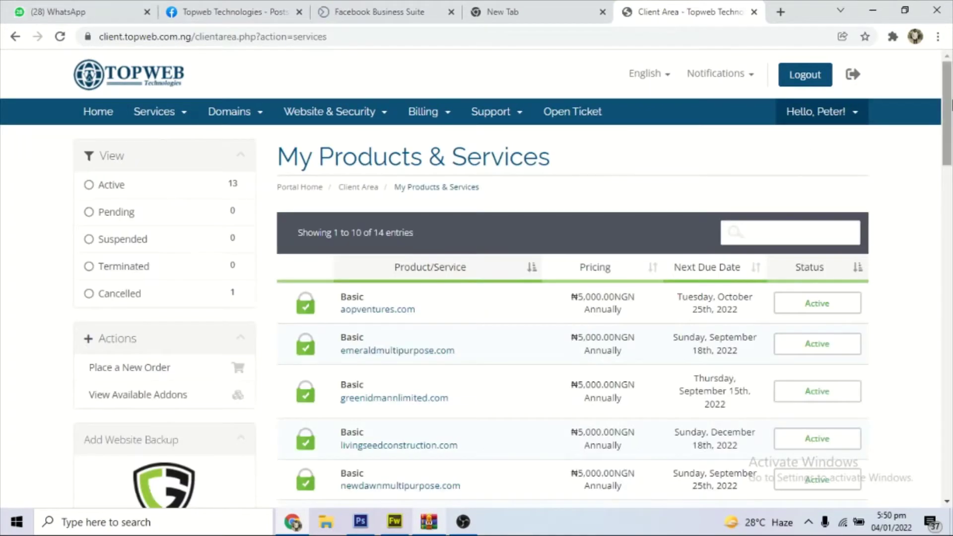
{"action": "scroll", "coordinate": [532, 199], "scroll_direction": "down", "scroll_amount": 10}
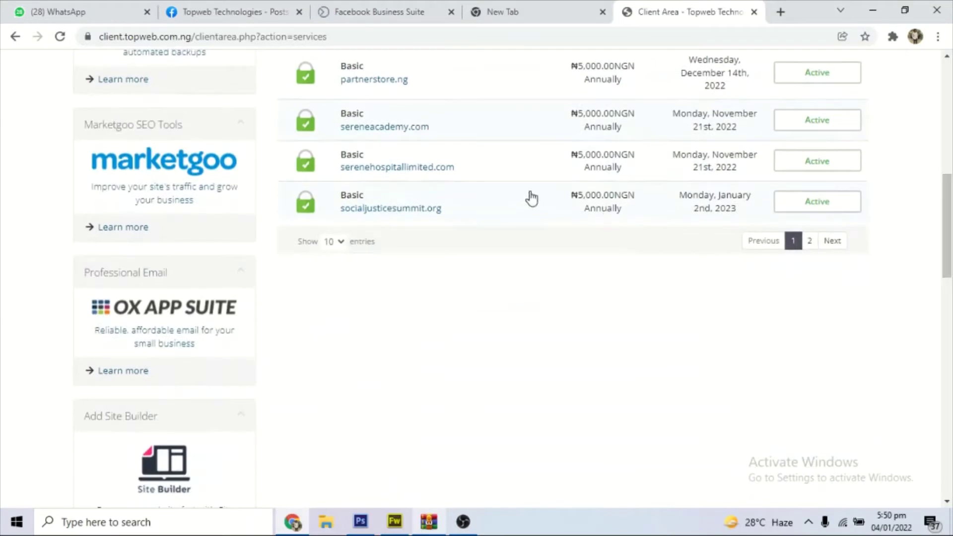
{"action": "left_click", "coordinate": [815, 207]}
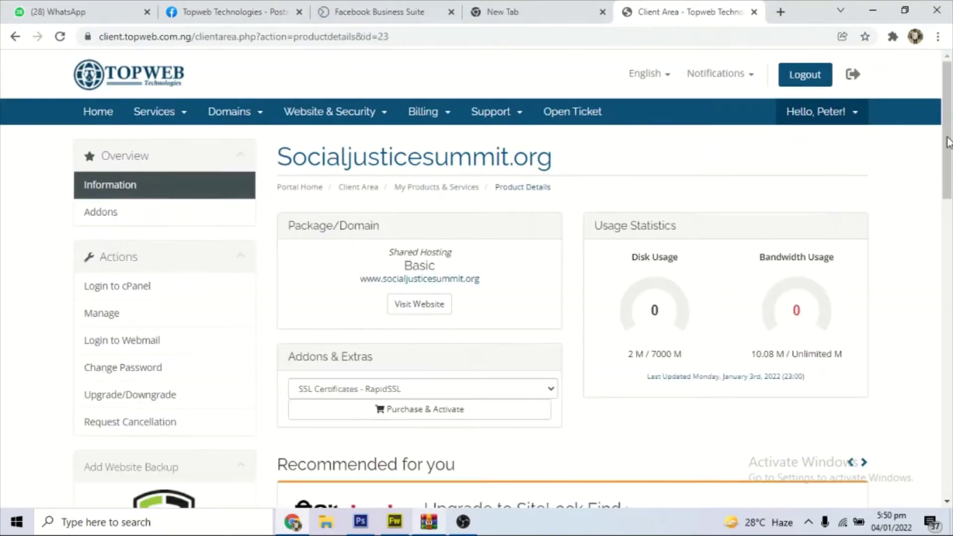
{"action": "scroll", "coordinate": [481, 228], "scroll_direction": "down", "scroll_amount": 1}
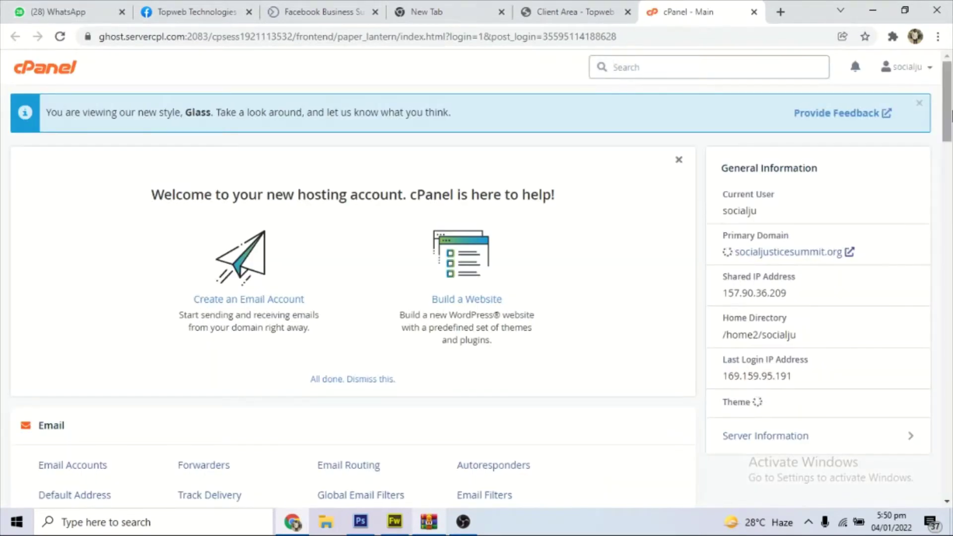
Search cPanel for 'file' and launch File Manager from the results
{"action": "mouse_move", "coordinate": [949, 99]}
{"action": "left_mouse_down"}
{"action": "mouse_move", "coordinate": [949, 134]}
{"action": "mouse_move", "coordinate": [949, 103]}
{"action": "left_mouse_up"}
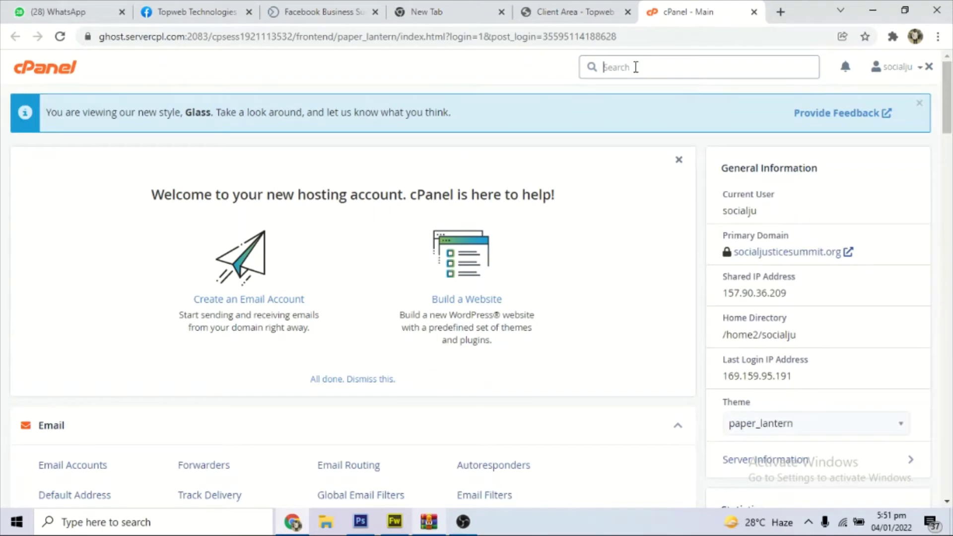
{"action": "type", "text": "file"}
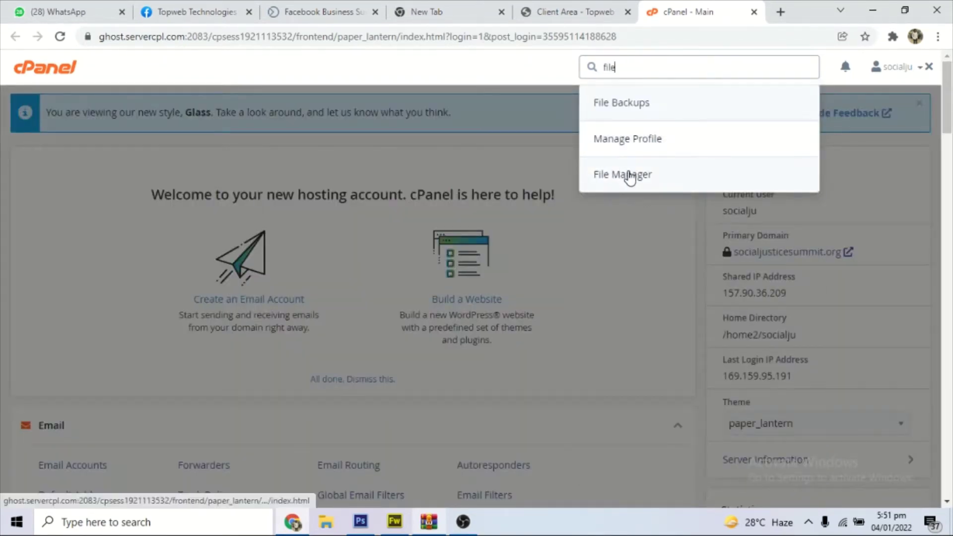
{"action": "left_click", "coordinate": [629, 175]}
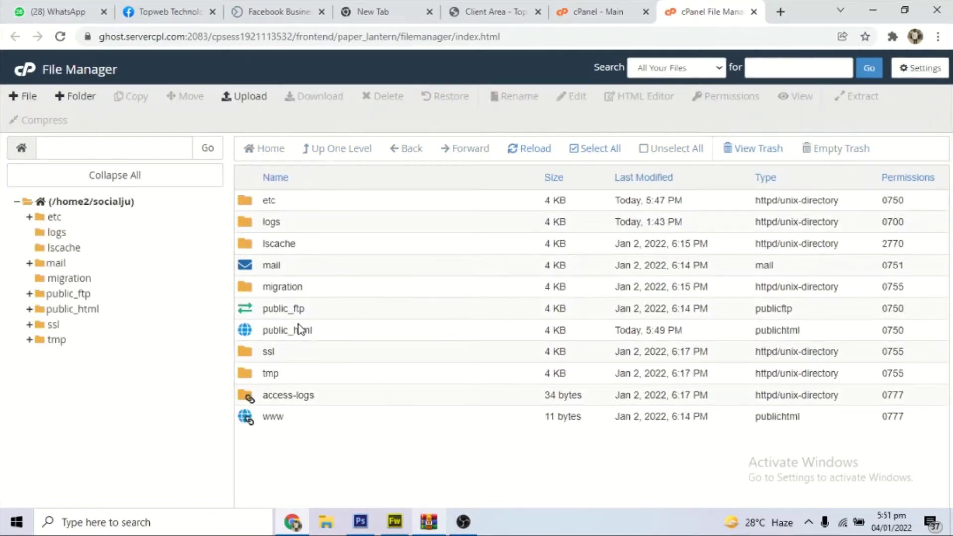
Open public_html, then wp-content, then the themes folder
{"action": "left_click", "coordinate": [347, 330]}
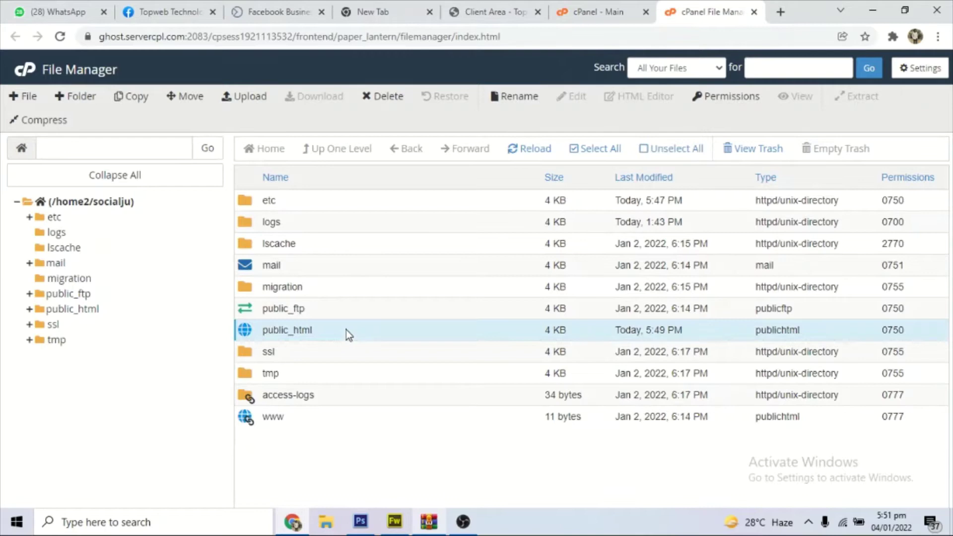
{"action": "double_click", "coordinate": [347, 329]}
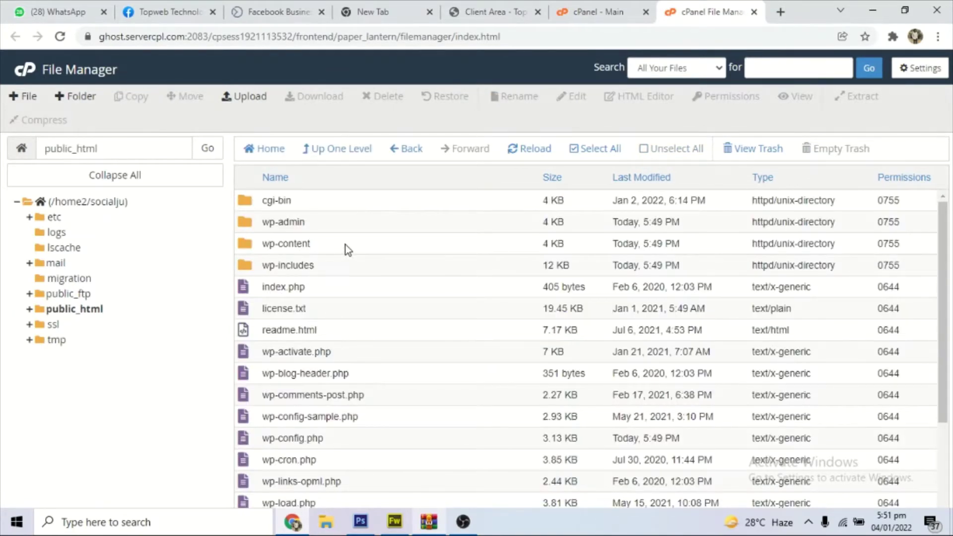
{"action": "double_click", "coordinate": [345, 244]}
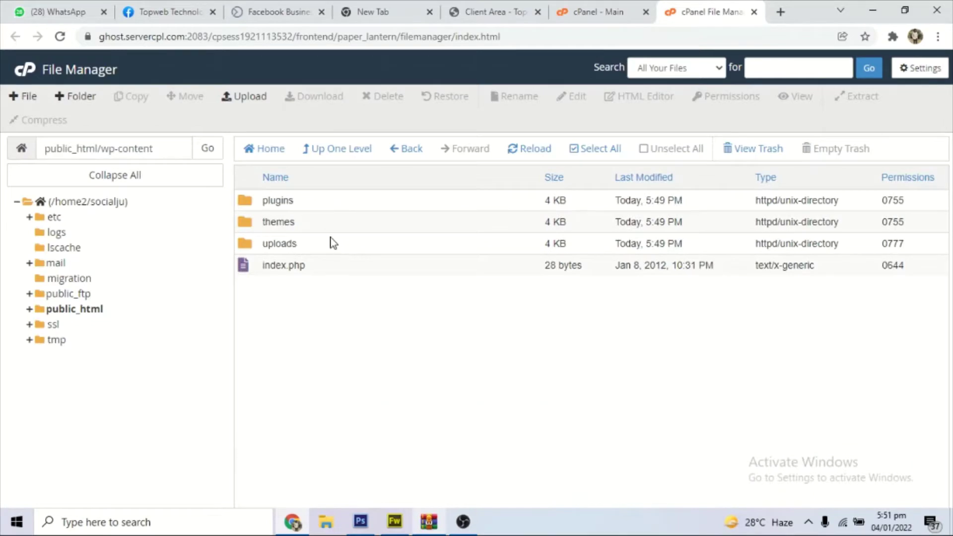
{"action": "double_click", "coordinate": [357, 224]}
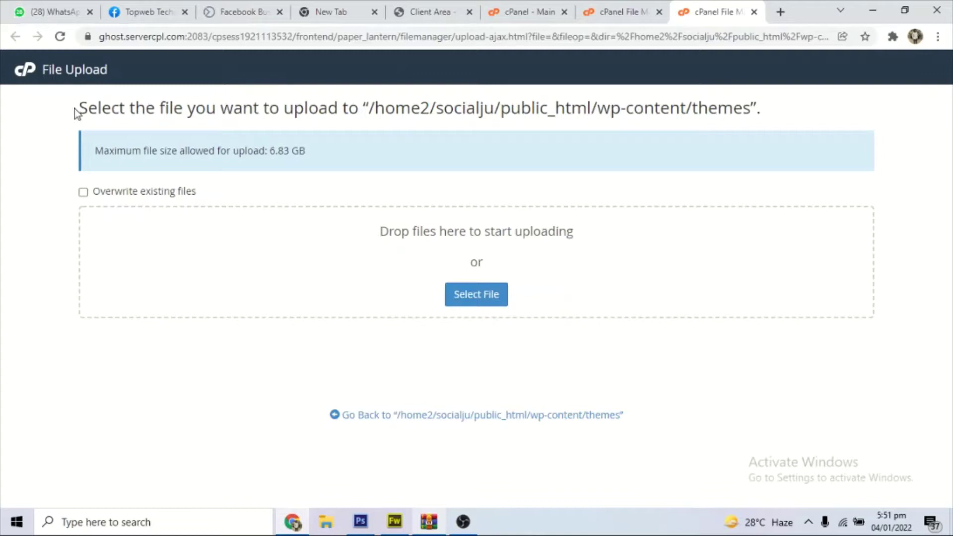
Upload grandconference-child.zip from the Desktop's GrandConference-v4-6 folder into themes
{"action": "left_click_drag", "start_coordinate": [74, 108], "coordinate": [736, 134]}
{"action": "left_click", "coordinate": [838, 100]}
{"action": "left_click", "coordinate": [478, 304]}
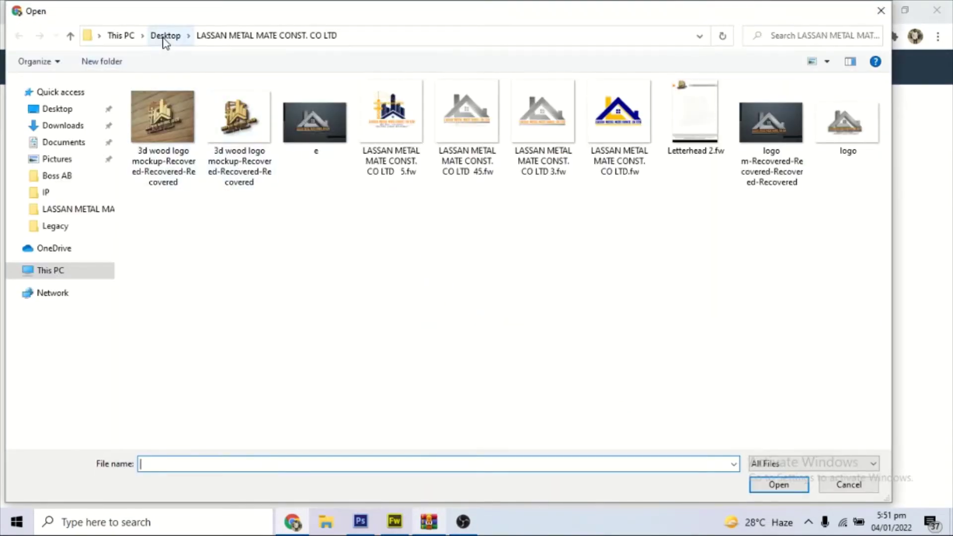
{"action": "left_click", "coordinate": [167, 36]}
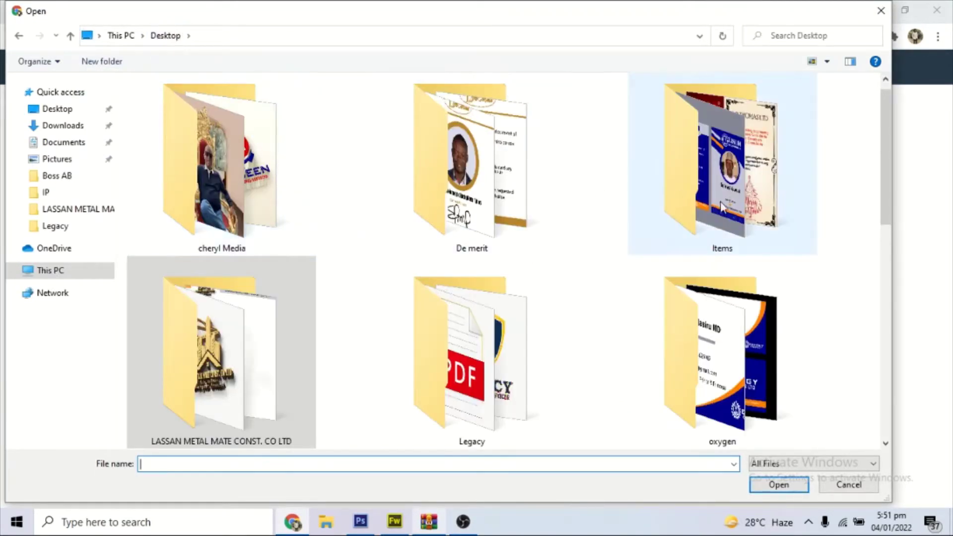
{"action": "scroll", "coordinate": [819, 198], "scroll_direction": "down", "scroll_amount": 5}
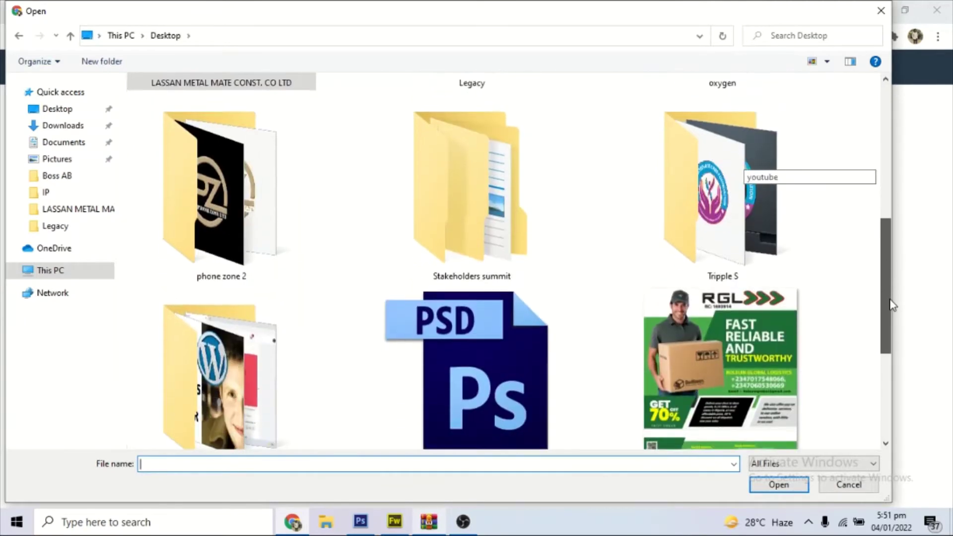
{"action": "double_click", "coordinate": [469, 195]}
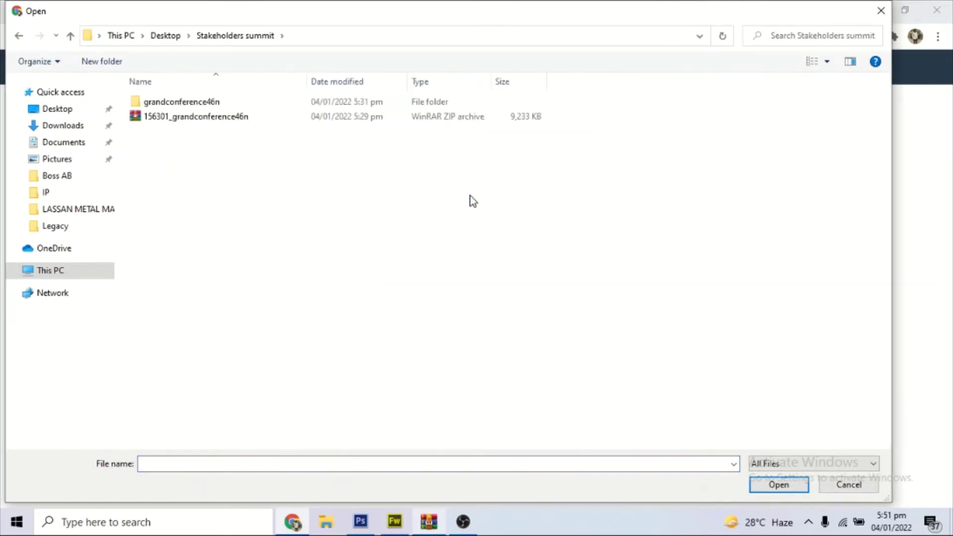
{"action": "left_click", "coordinate": [171, 106]}
{"action": "double_click", "coordinate": [171, 106]}
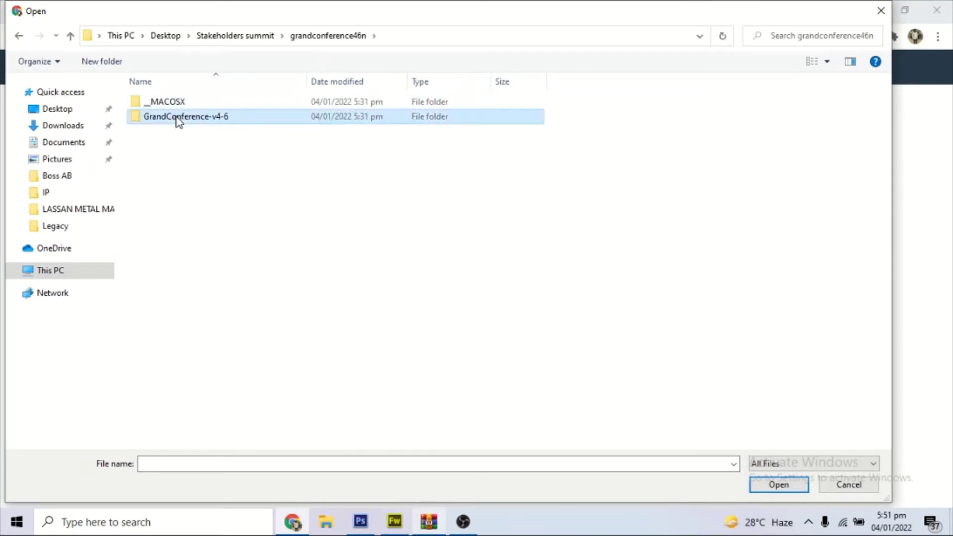
{"action": "double_click", "coordinate": [175, 116]}
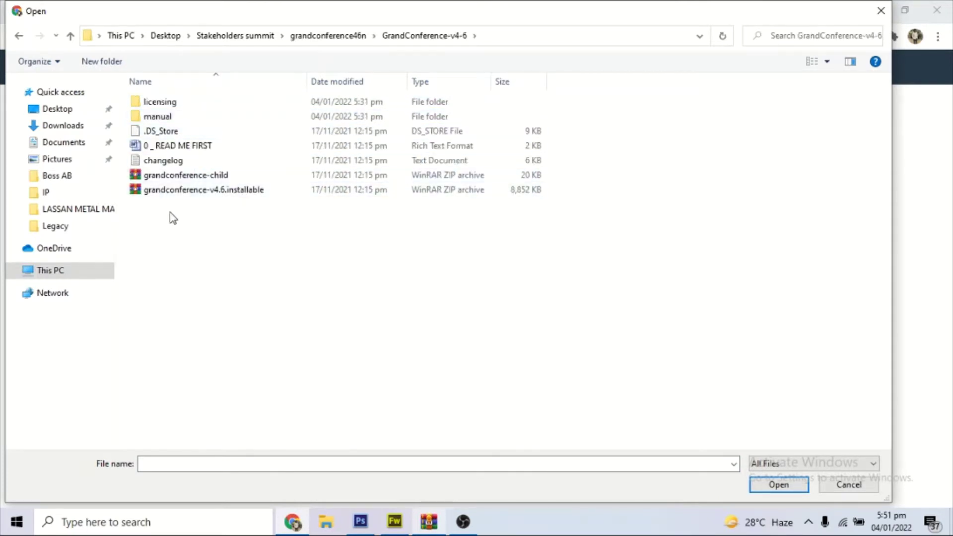
{"action": "double_click", "coordinate": [189, 177]}
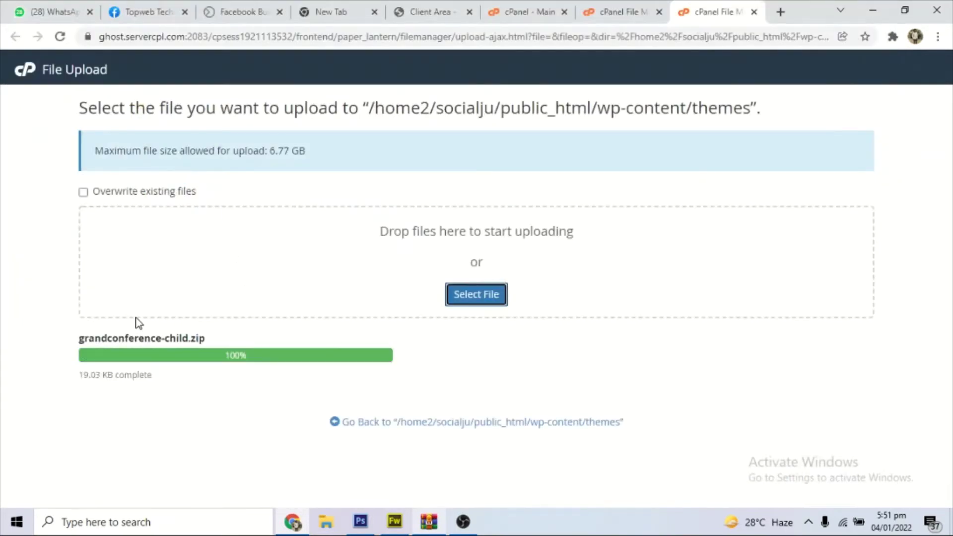
Confirm the 19.03 KB upload completed, then return to the themes listing
{"action": "left_click_drag", "start_coordinate": [75, 336], "coordinate": [197, 337]}
{"action": "left_click", "coordinate": [226, 333]}
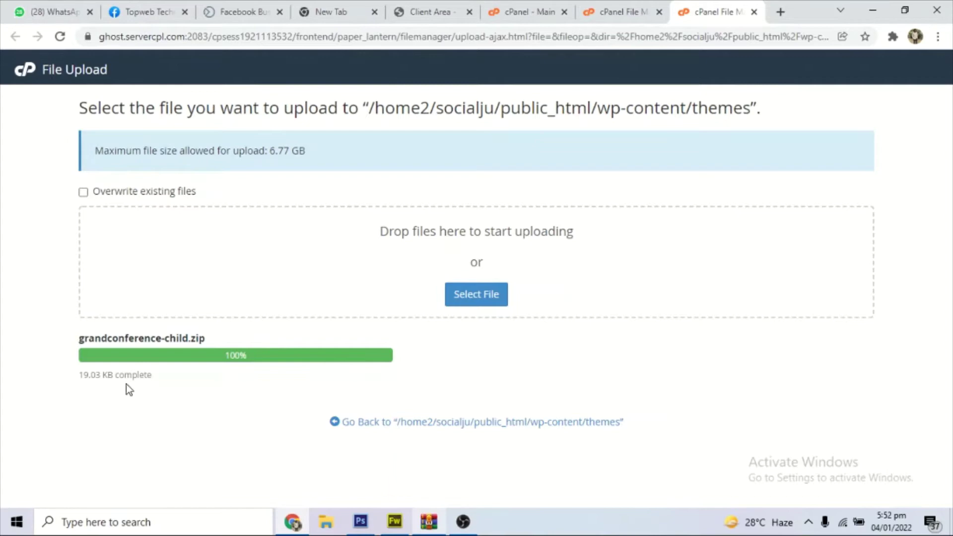
{"action": "left_click_drag", "start_coordinate": [153, 377], "coordinate": [92, 370]}
{"action": "left_click", "coordinate": [156, 395]}
{"action": "left_click", "coordinate": [640, 10]}
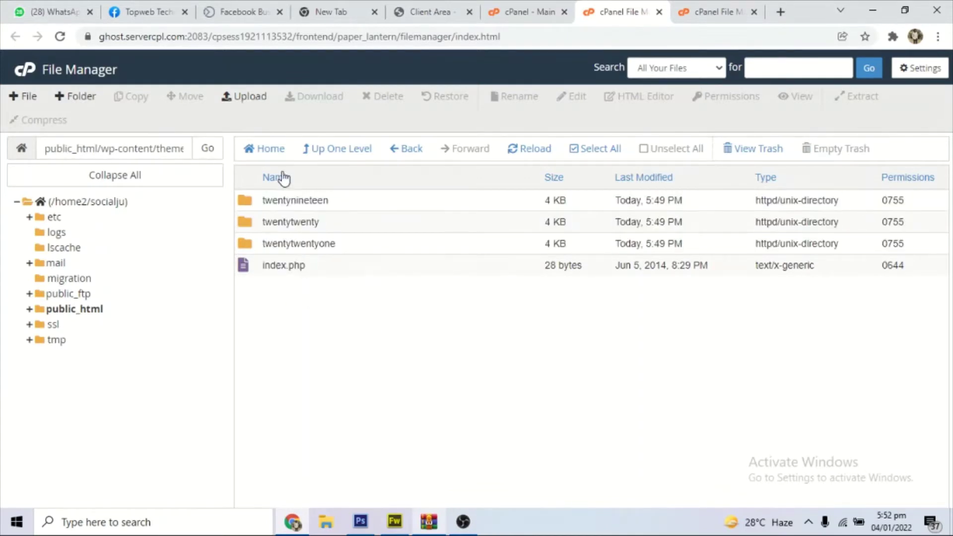
Extract grandconference-child.zip into the themes folder and refresh the listing
{"action": "left_click", "coordinate": [534, 154]}
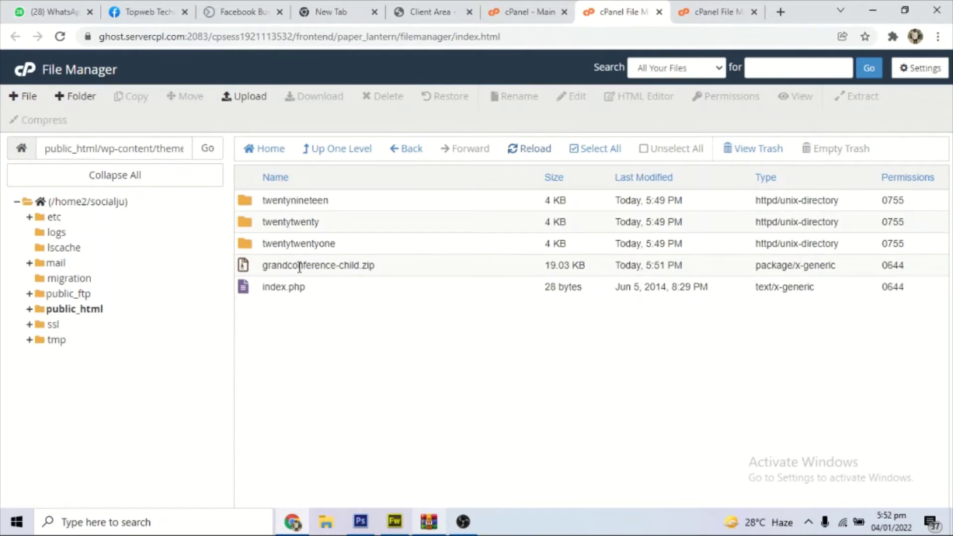
{"action": "left_click", "coordinate": [424, 267]}
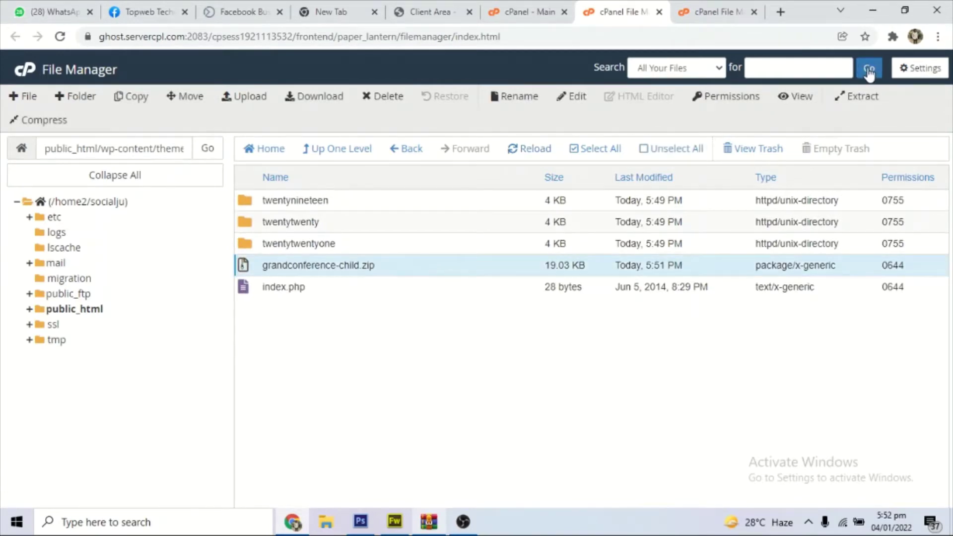
{"action": "left_click", "coordinate": [859, 98]}
{"action": "left_click", "coordinate": [589, 349]}
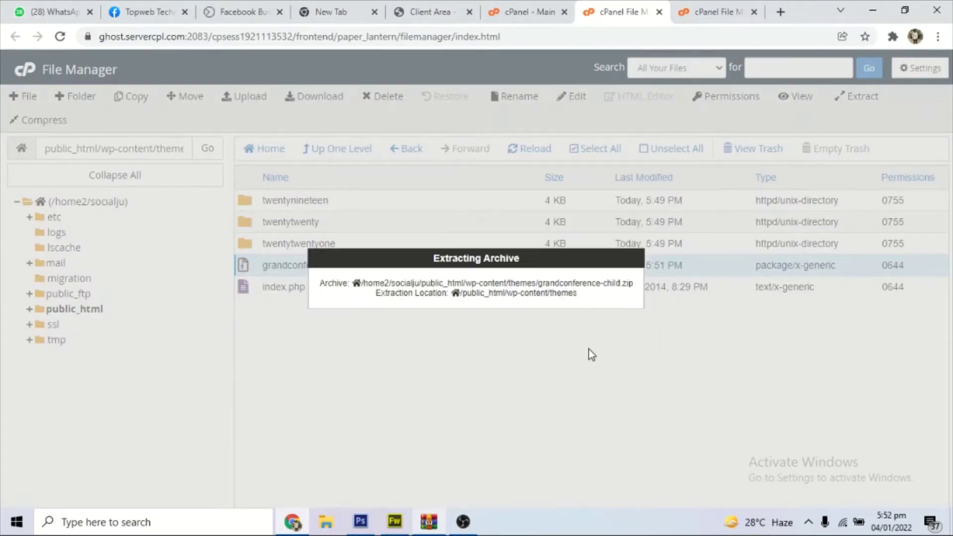
{"action": "left_click", "coordinate": [704, 421]}
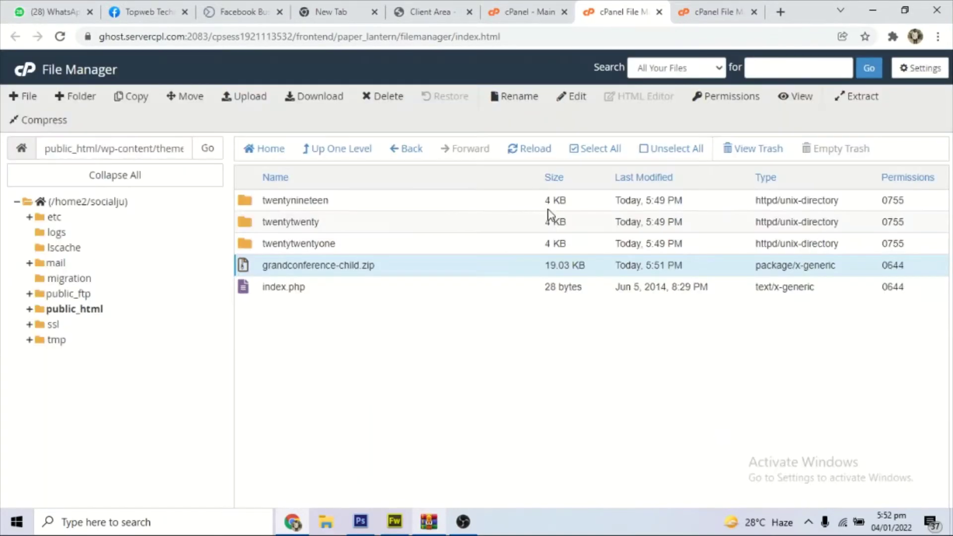
{"action": "left_click", "coordinate": [525, 155]}
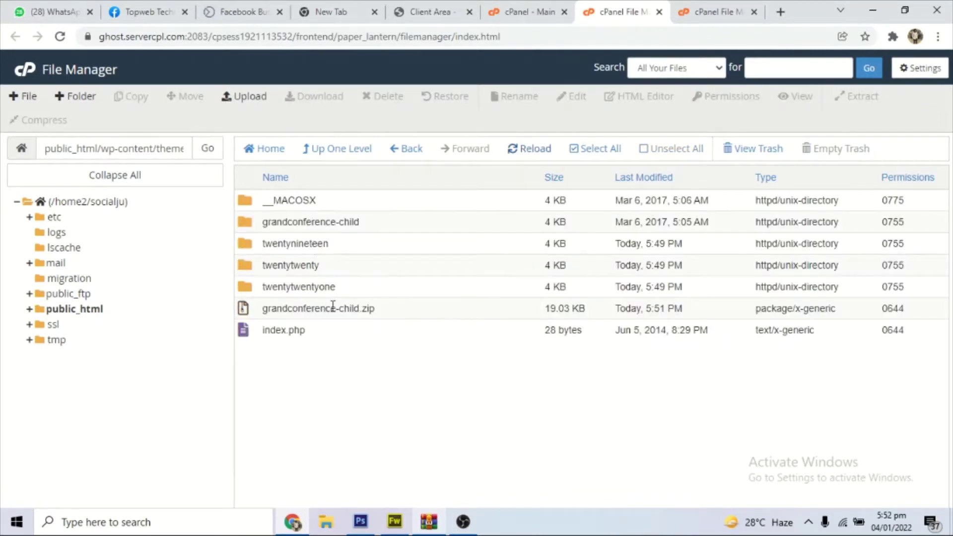
Permanently delete grandconference-child.zip, skipping the trash
{"action": "left_click", "coordinate": [397, 317]}
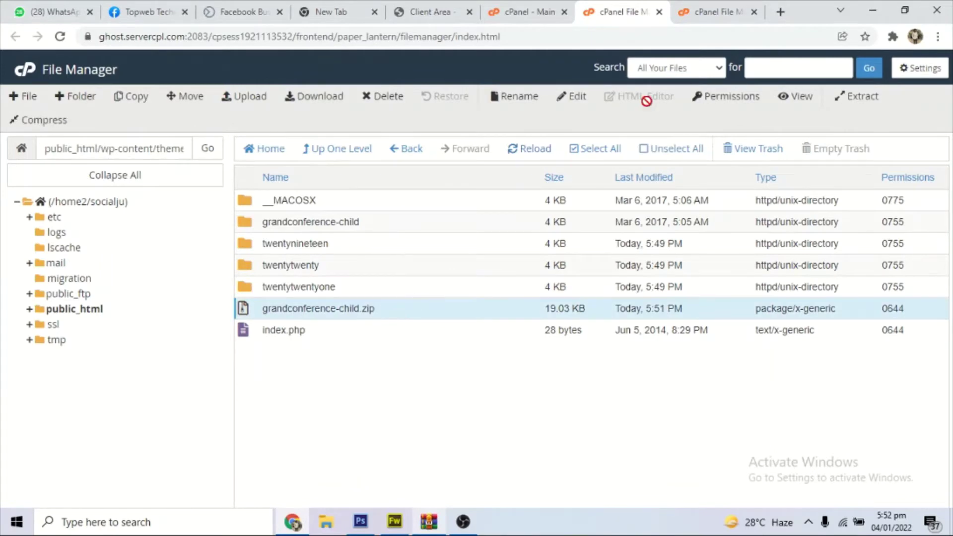
{"action": "left_click", "coordinate": [384, 104]}
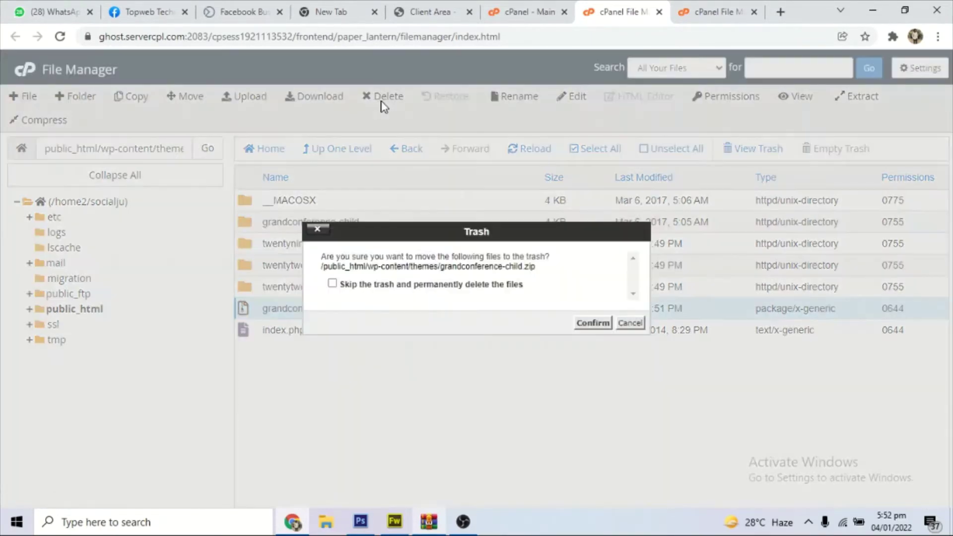
{"action": "left_click", "coordinate": [364, 285]}
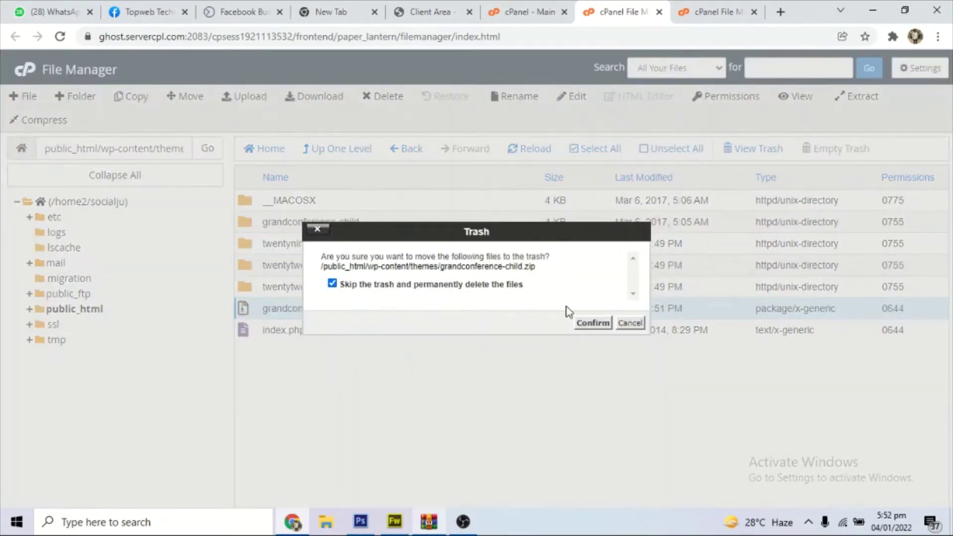
{"action": "left_click", "coordinate": [594, 324]}
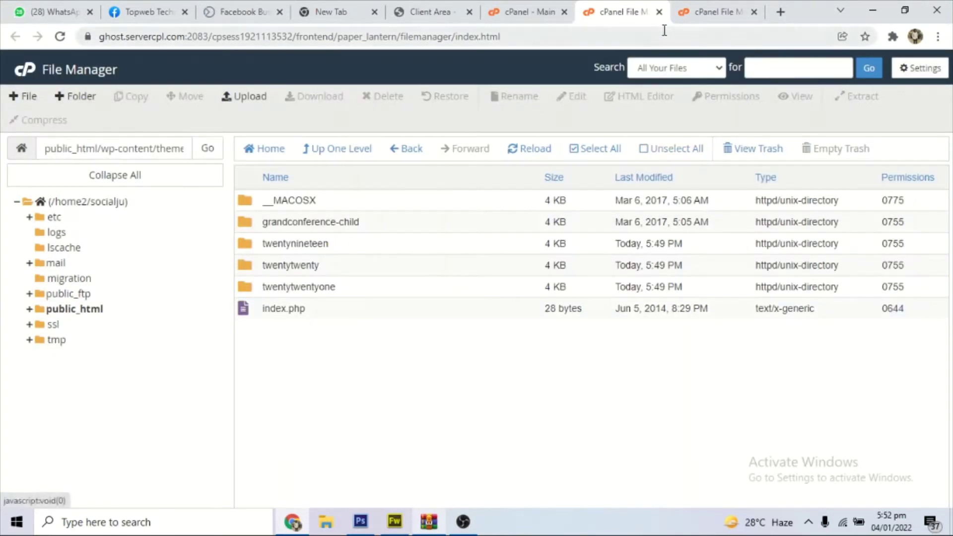
Upload grandconference-v4.6.installable.zip (8.64 MB) to the themes folder
{"action": "left_click", "coordinate": [714, 15]}
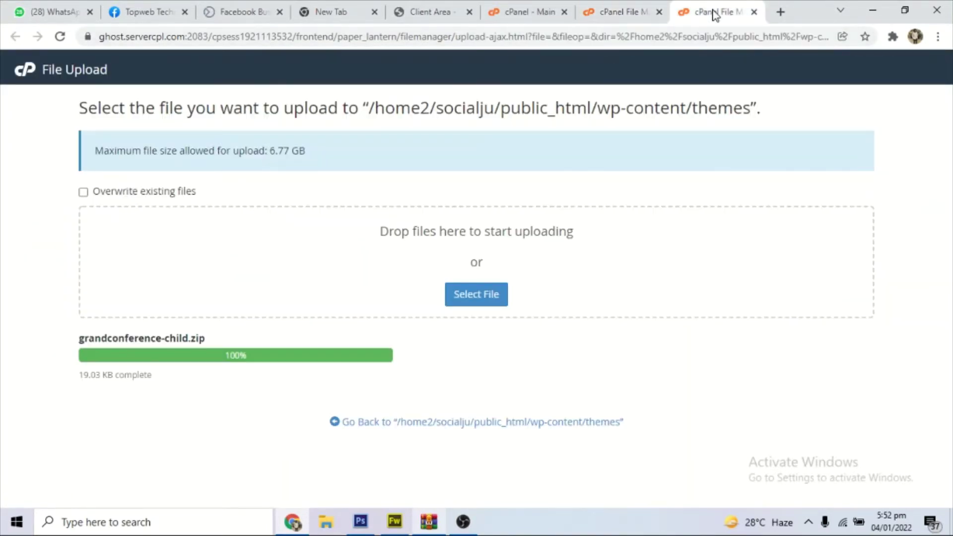
{"action": "left_click", "coordinate": [483, 298]}
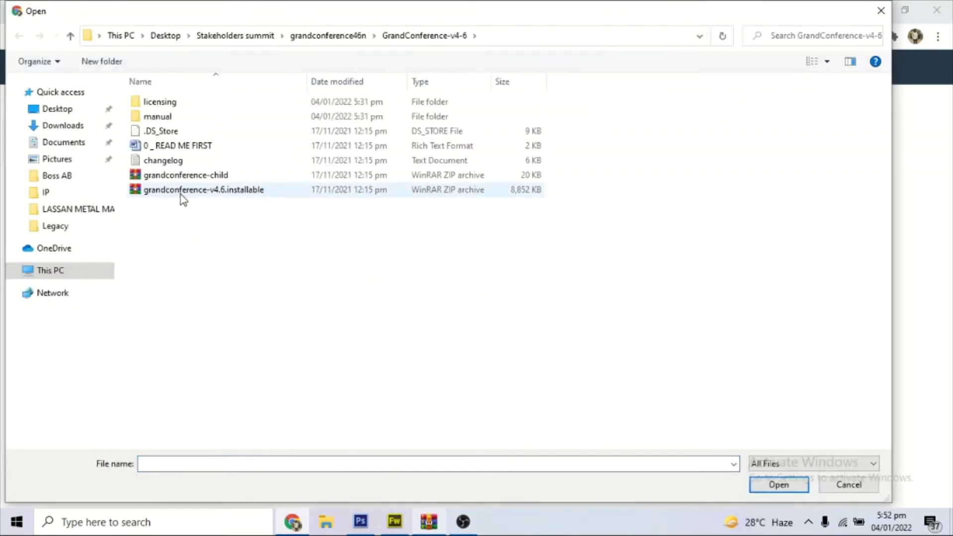
{"action": "double_click", "coordinate": [183, 191]}
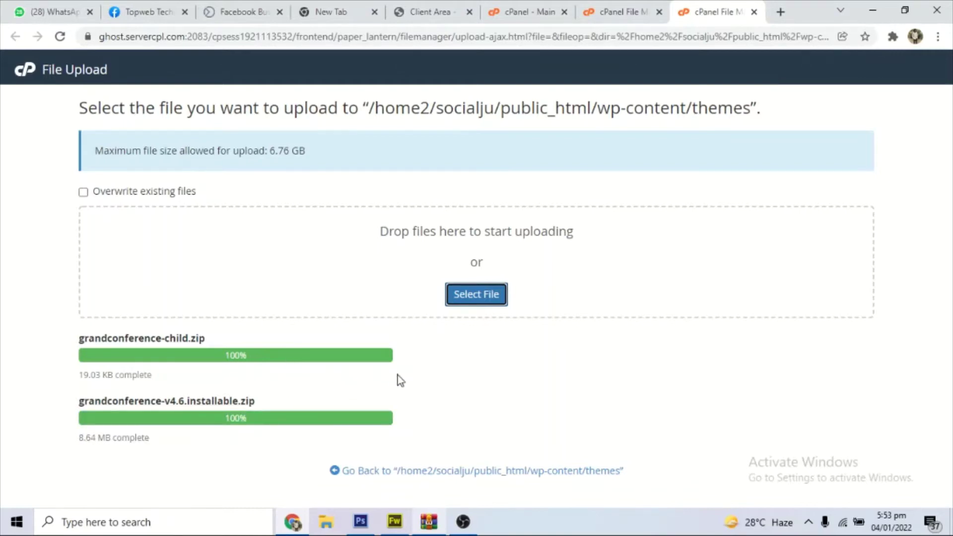
Extract grandconference-v4.6.installable.zip into themes, creating the grandconference folder
{"action": "left_click", "coordinate": [616, 11]}
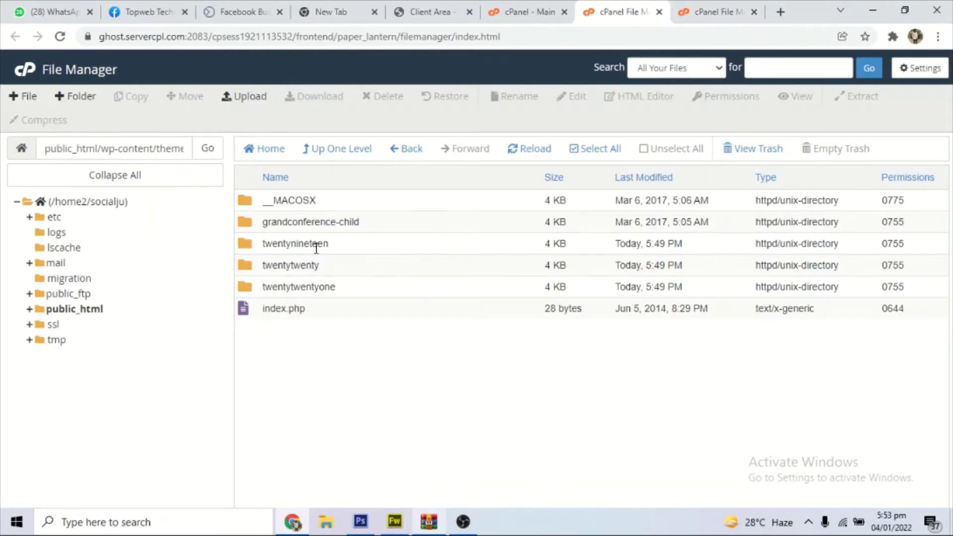
{"action": "left_click", "coordinate": [540, 150]}
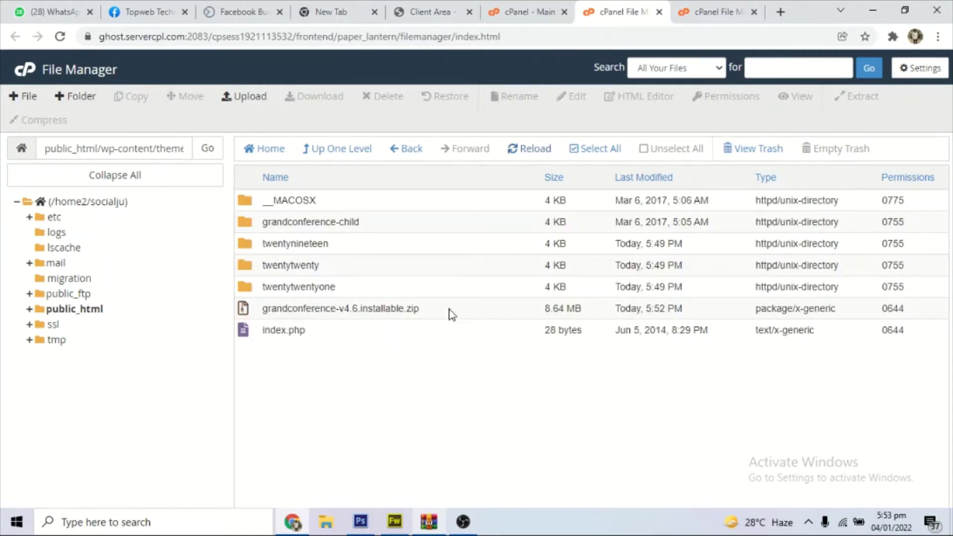
{"action": "left_click", "coordinate": [468, 316]}
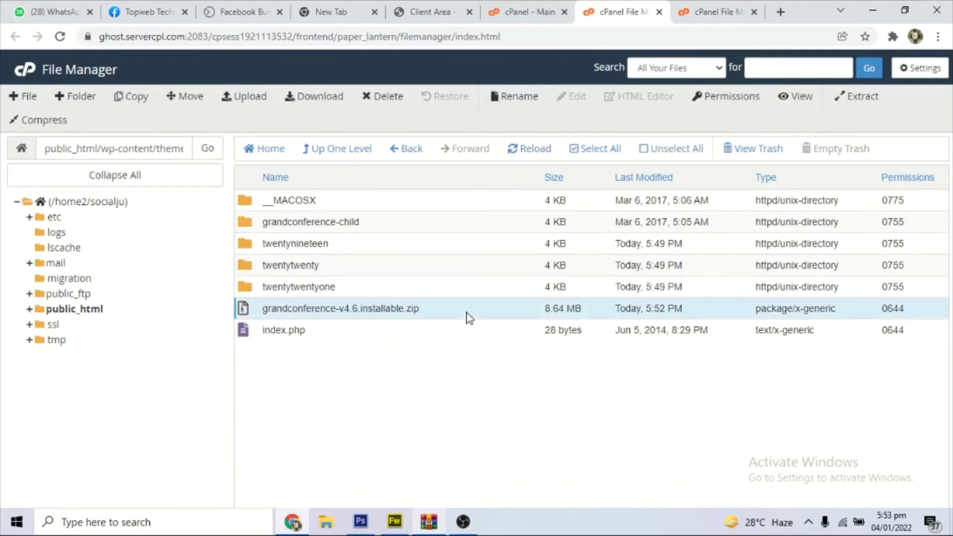
{"action": "left_click", "coordinate": [860, 95]}
{"action": "left_click", "coordinate": [584, 350]}
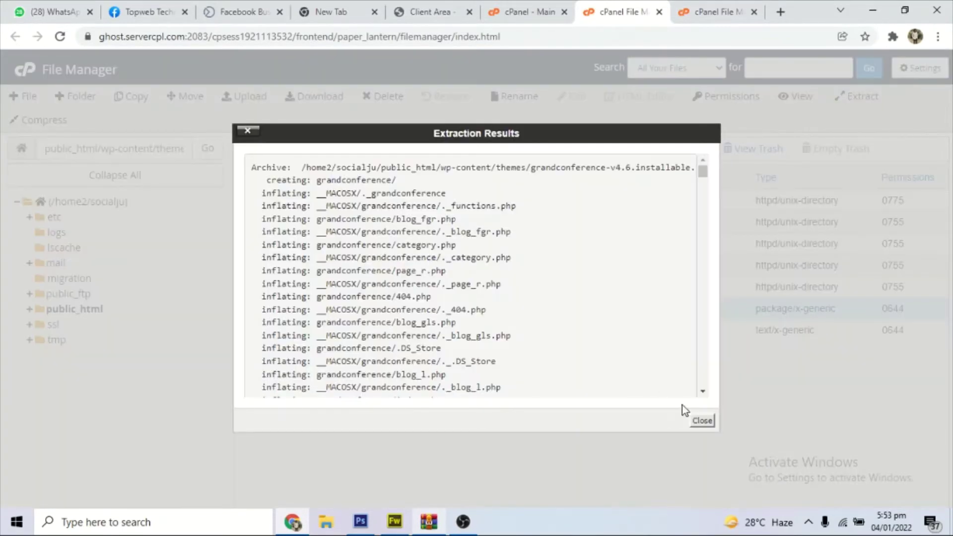
{"action": "left_click", "coordinate": [703, 421]}
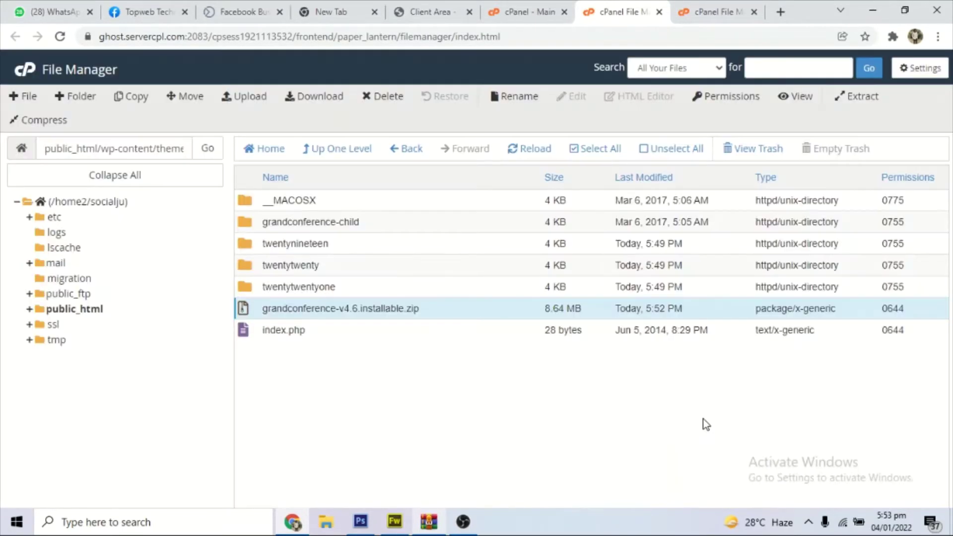
{"action": "left_click", "coordinate": [536, 152]}
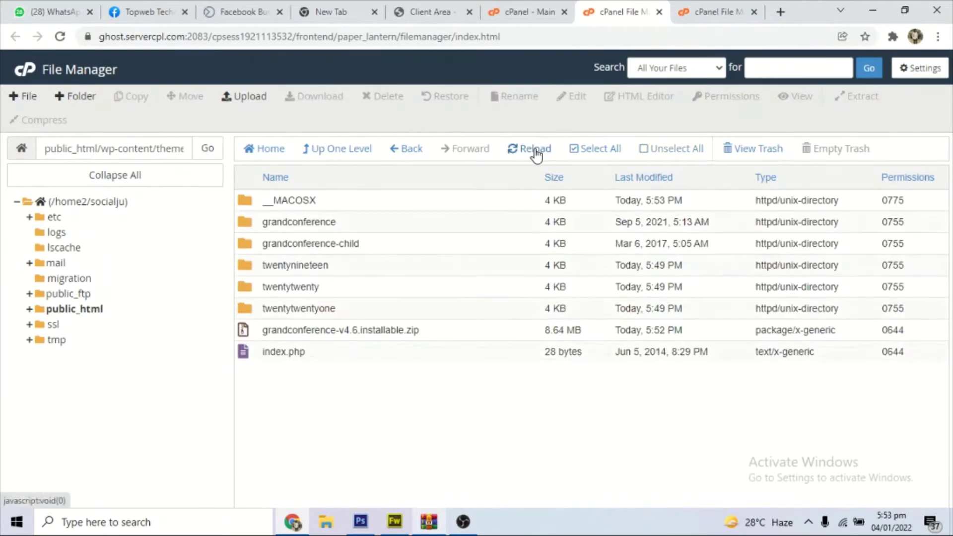
Permanently delete the v4.6 installable zip, skipping the trash
{"action": "left_click", "coordinate": [451, 331]}
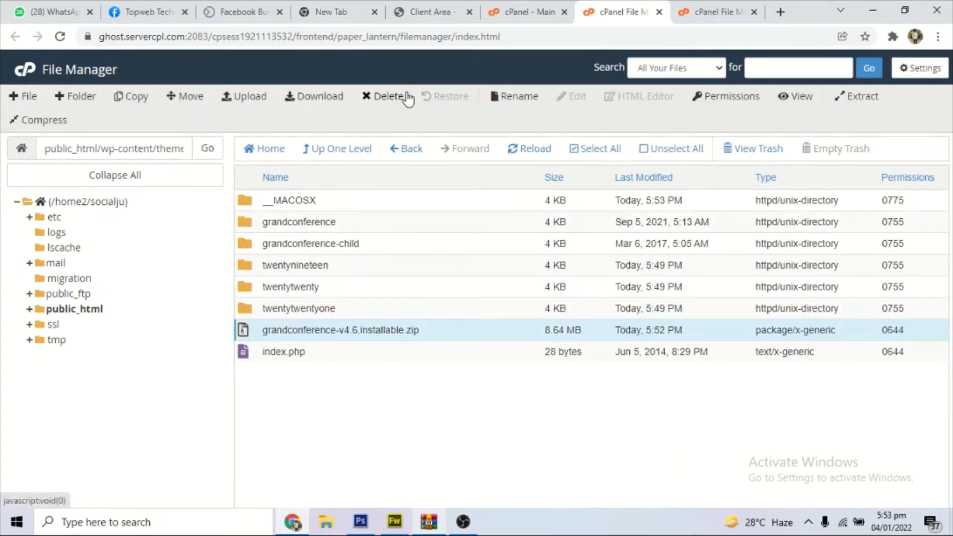
{"action": "left_click", "coordinate": [385, 95]}
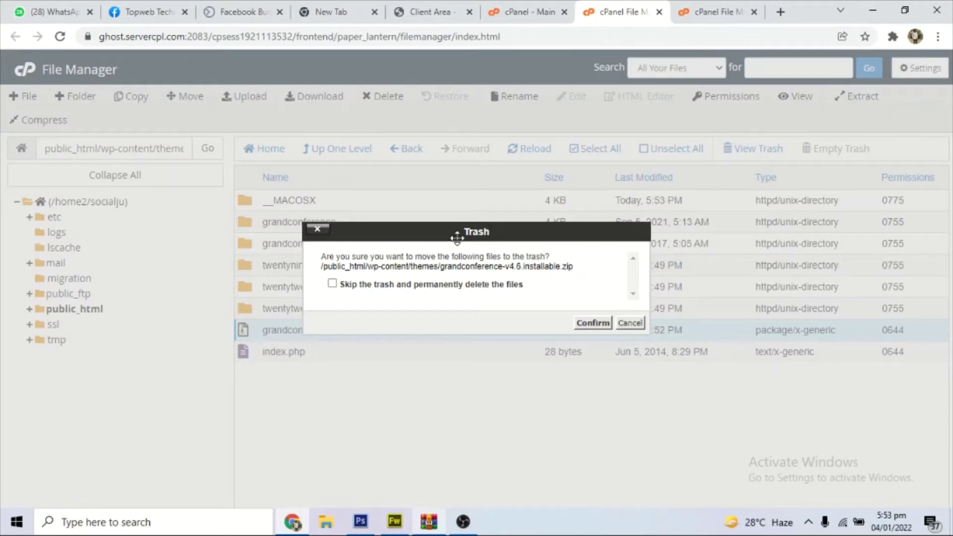
{"action": "left_click", "coordinate": [381, 286]}
{"action": "left_click", "coordinate": [586, 324]}
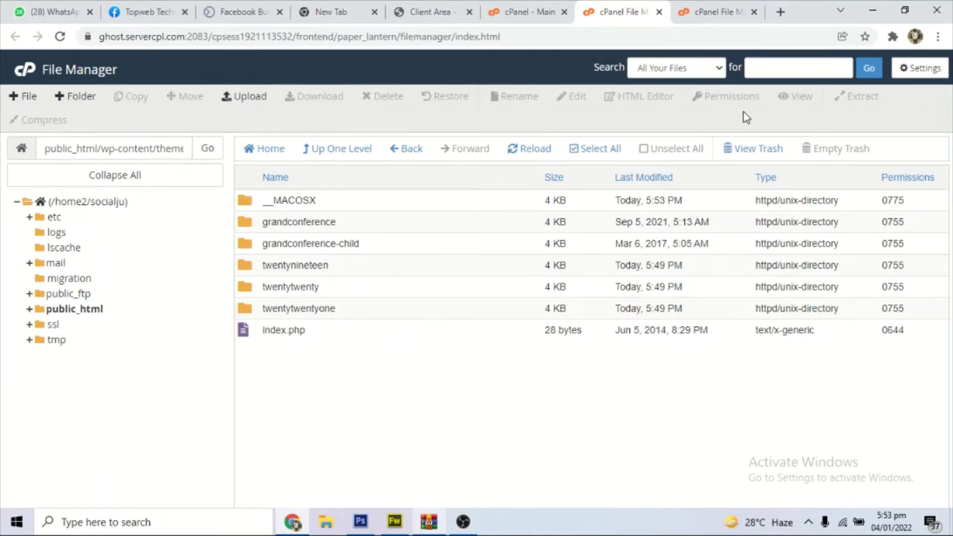
Load socialjusticesummit.org in a new browser tab
{"action": "left_click", "coordinate": [782, 12]}
{"action": "left_click", "coordinate": [484, 32]}
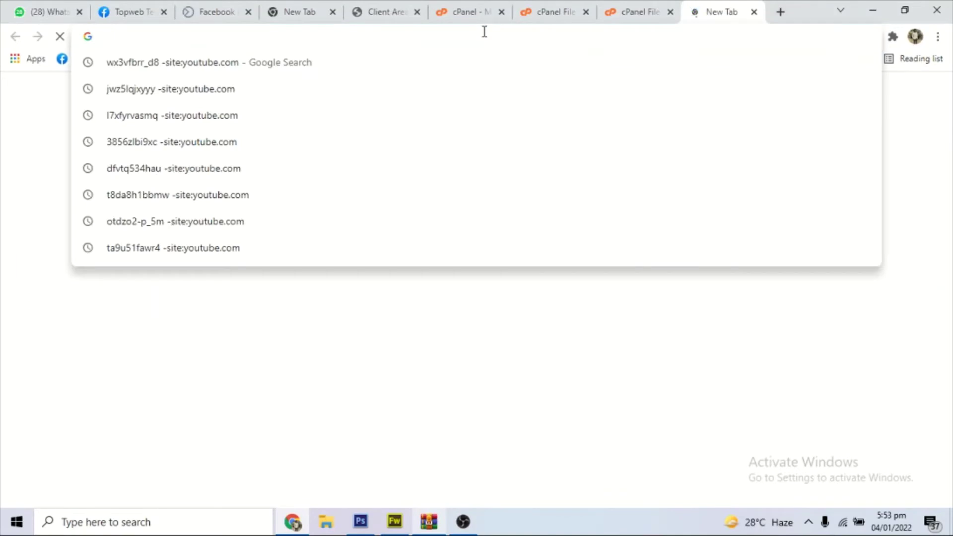
{"action": "type", "text": "socialjusticesummit.org"}
{"action": "key", "text": "Return"}
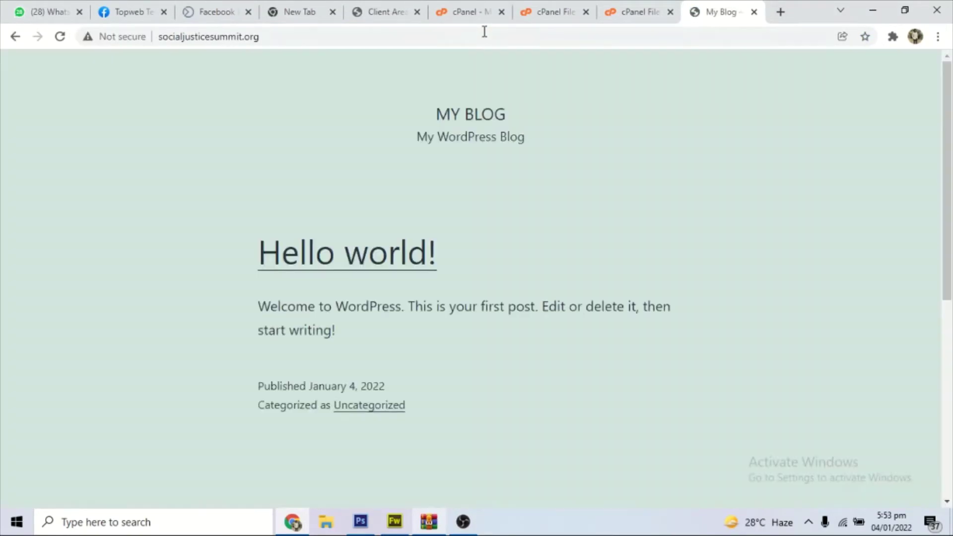
Append /dashboard to the site address to reach the WordPress login page
{"action": "left_click", "coordinate": [357, 38]}
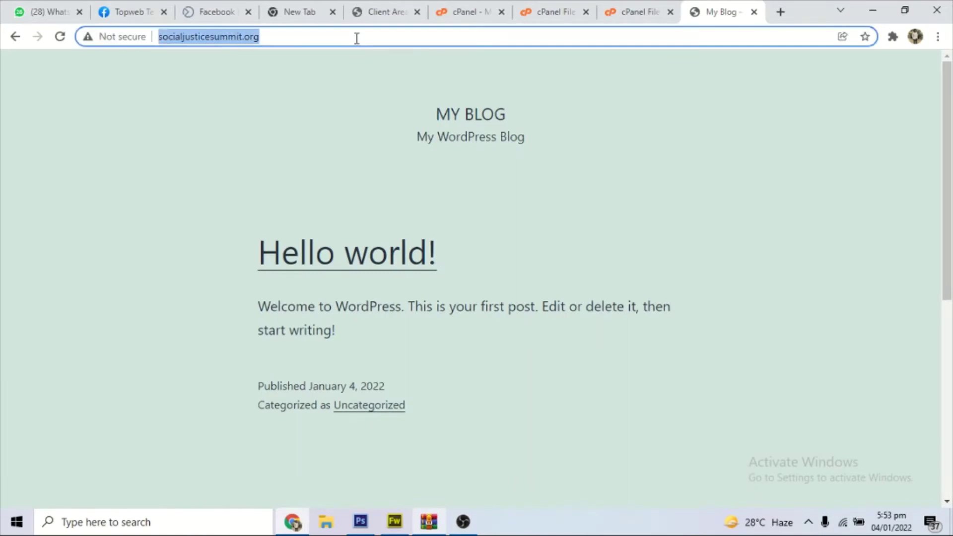
{"action": "left_click", "coordinate": [357, 39]}
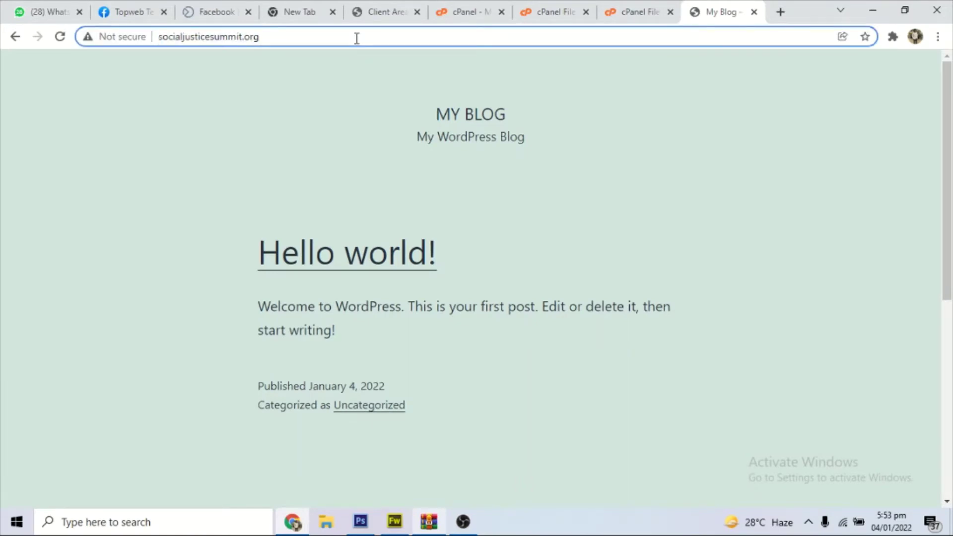
{"action": "type", "text": "/"}
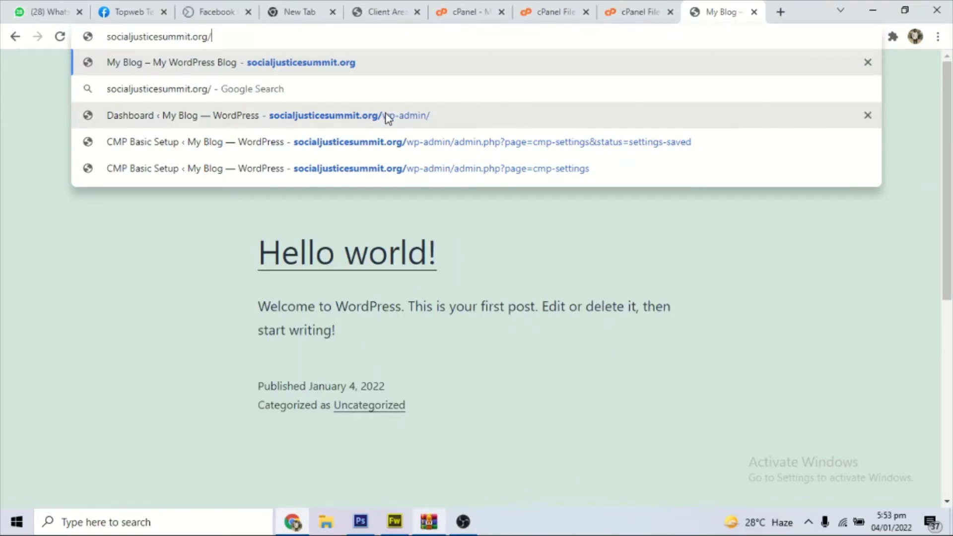
{"action": "type", "text": "dashboa"}
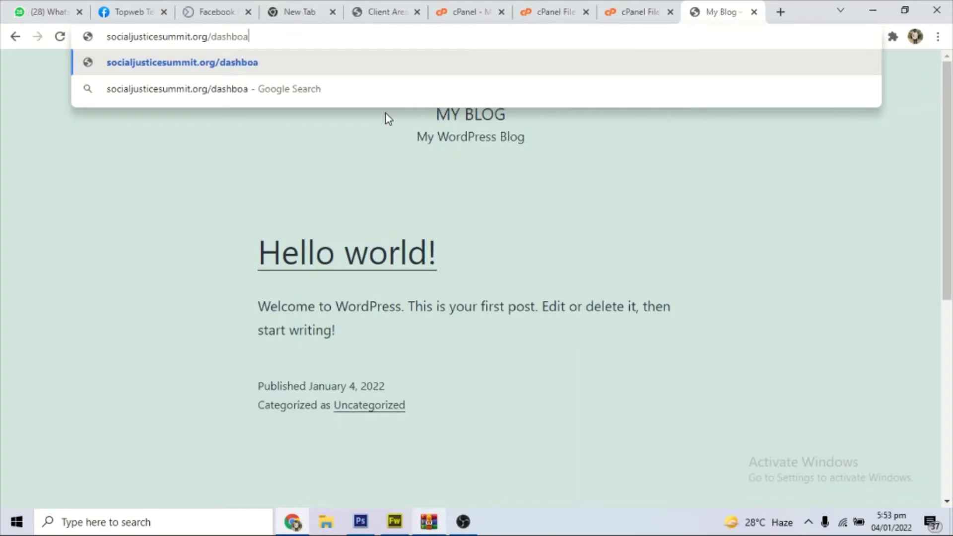
{"action": "type", "text": "rd"}
{"action": "key", "text": "Return"}
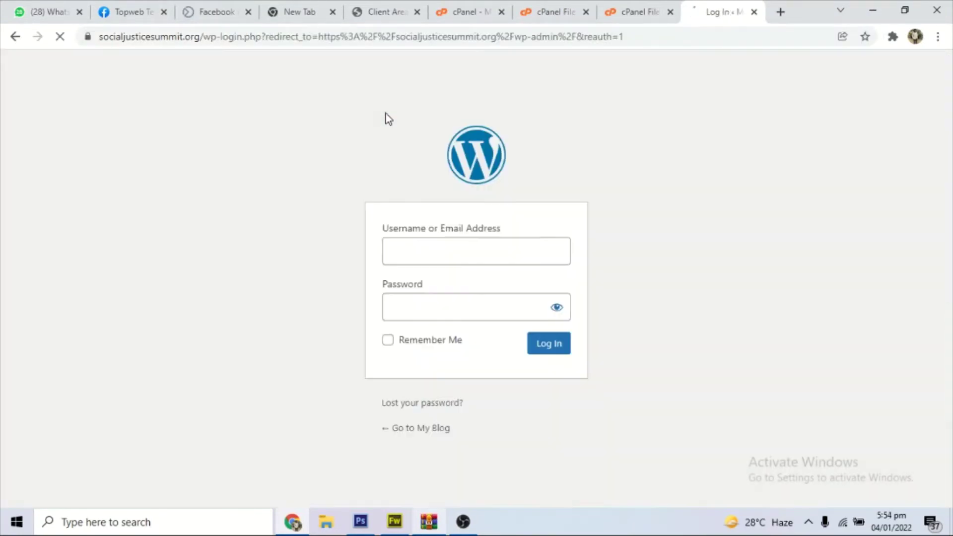
Log in with the saved admin username and its password, with Remember Me ticked
{"action": "left_click", "coordinate": [438, 250]}
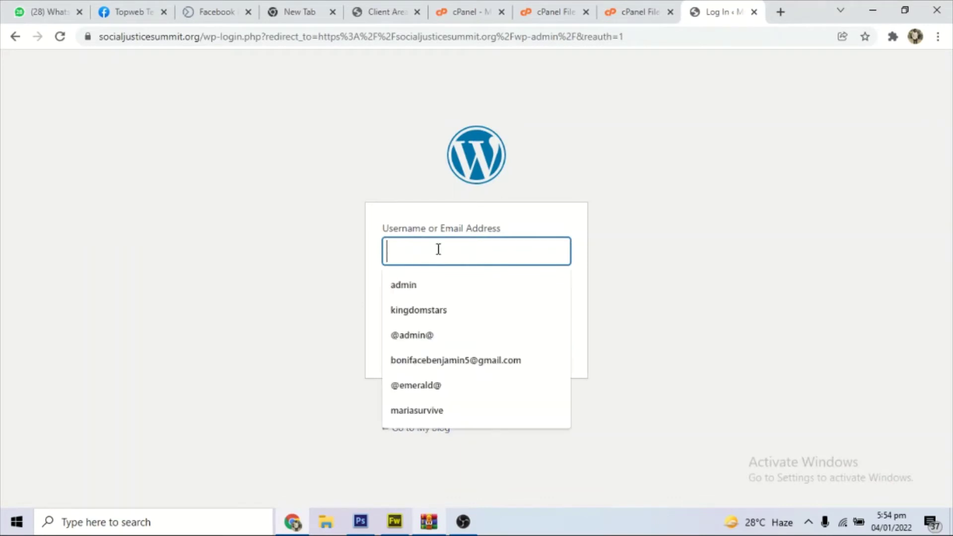
{"action": "left_click", "coordinate": [428, 335]}
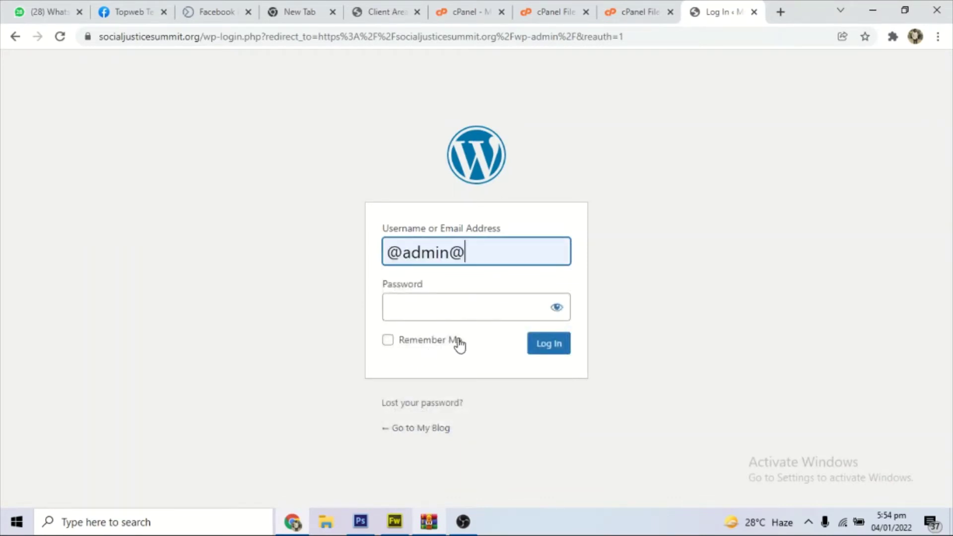
{"action": "left_click", "coordinate": [481, 312]}
{"action": "type", "text": "•"}
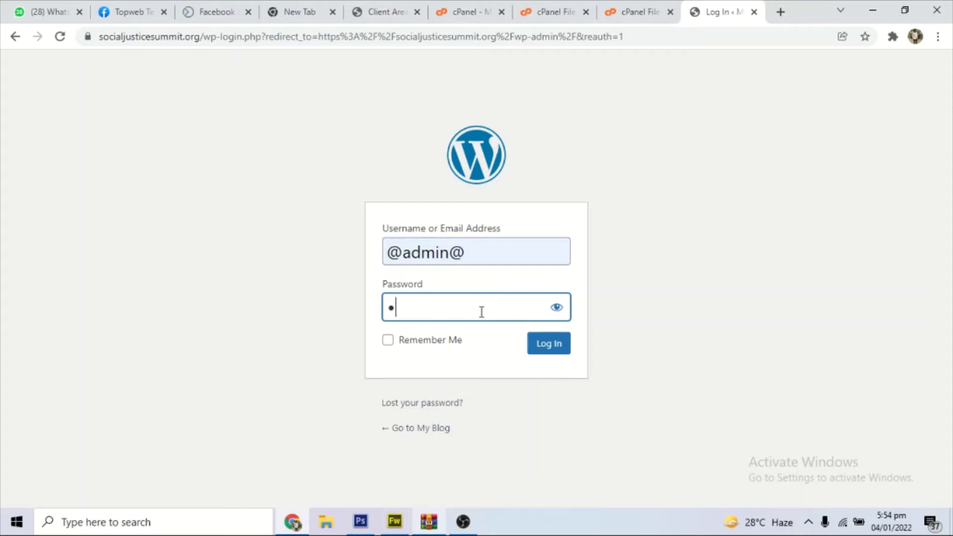
{"action": "key", "text": "BackSpace"}
{"action": "type", "text": "•••••••••••••••••"}
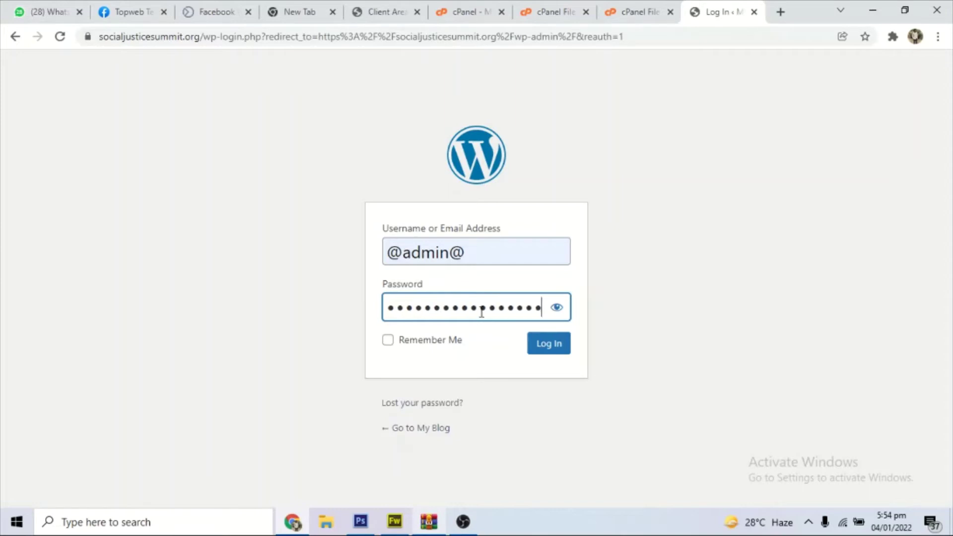
{"action": "left_click", "coordinate": [416, 343]}
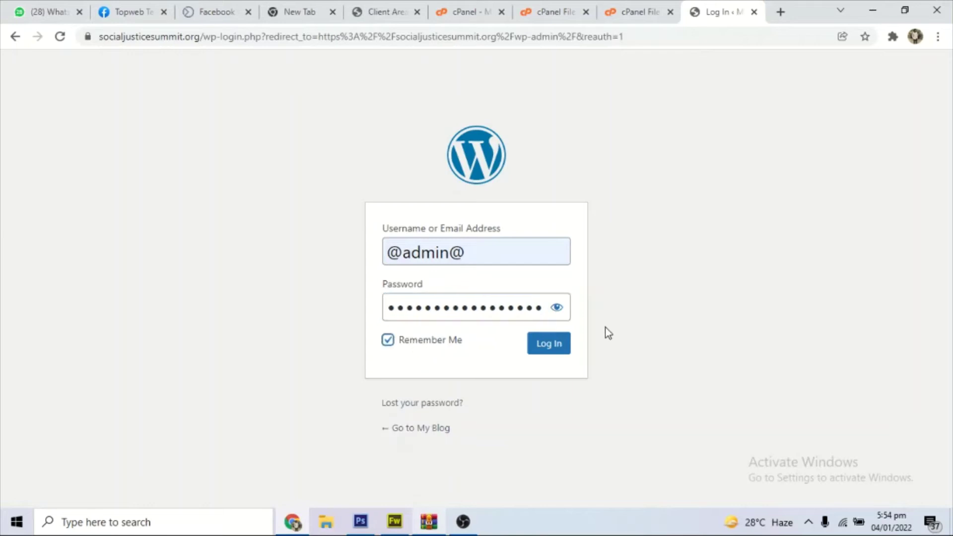
{"action": "left_click", "coordinate": [542, 353]}
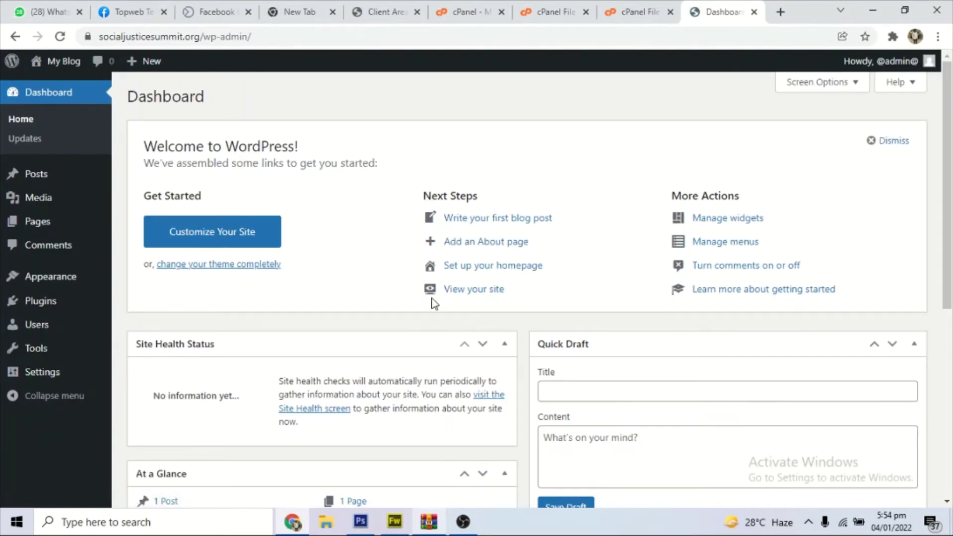
Activate the GrandConference Child theme from Appearance > Themes
{"action": "mouse_move", "coordinate": [58, 284]}
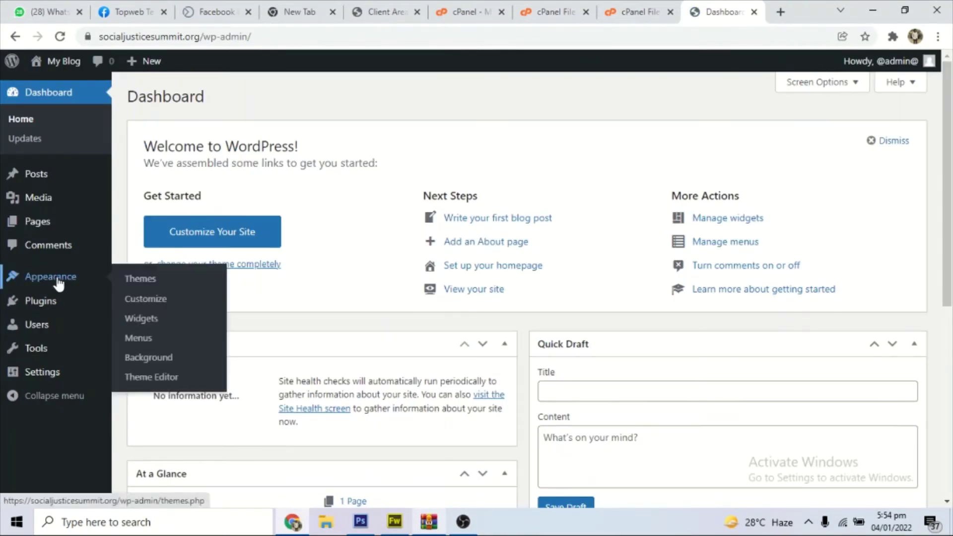
{"action": "left_click", "coordinate": [144, 281]}
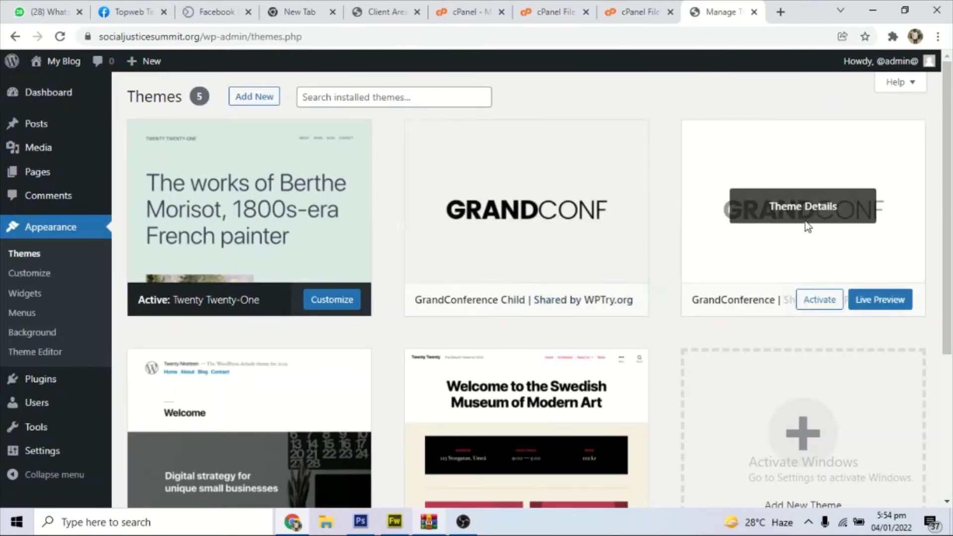
{"action": "mouse_move", "coordinate": [691, 311]}
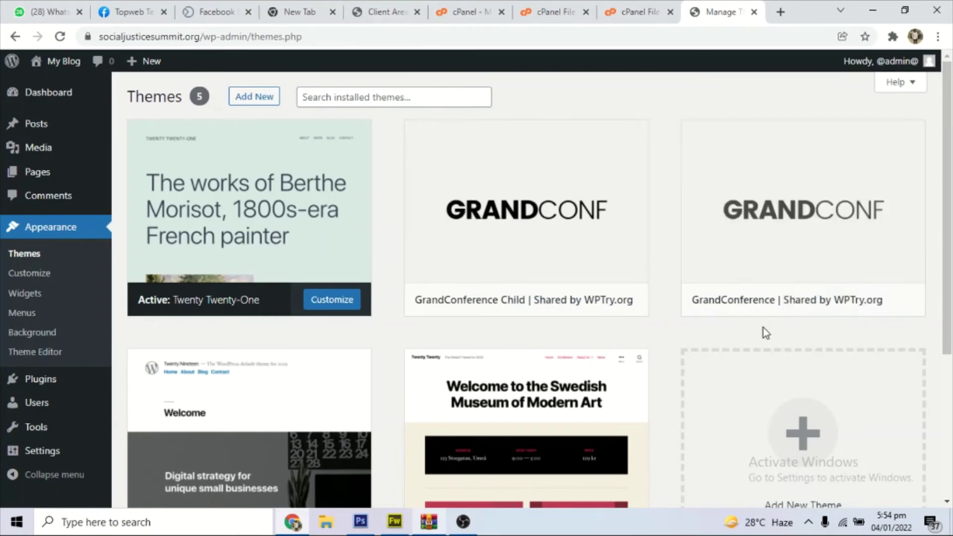
{"action": "mouse_move", "coordinate": [525, 315]}
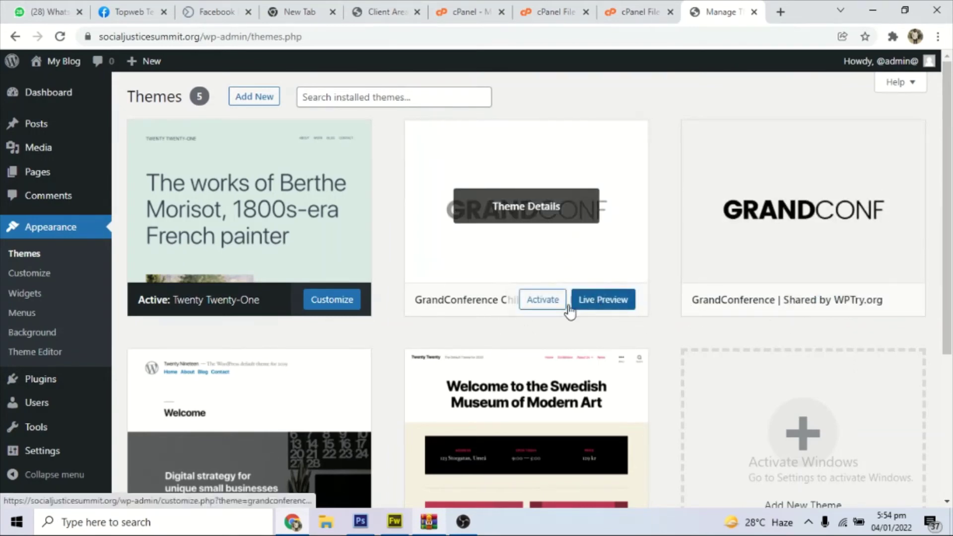
{"action": "left_click", "coordinate": [543, 304]}
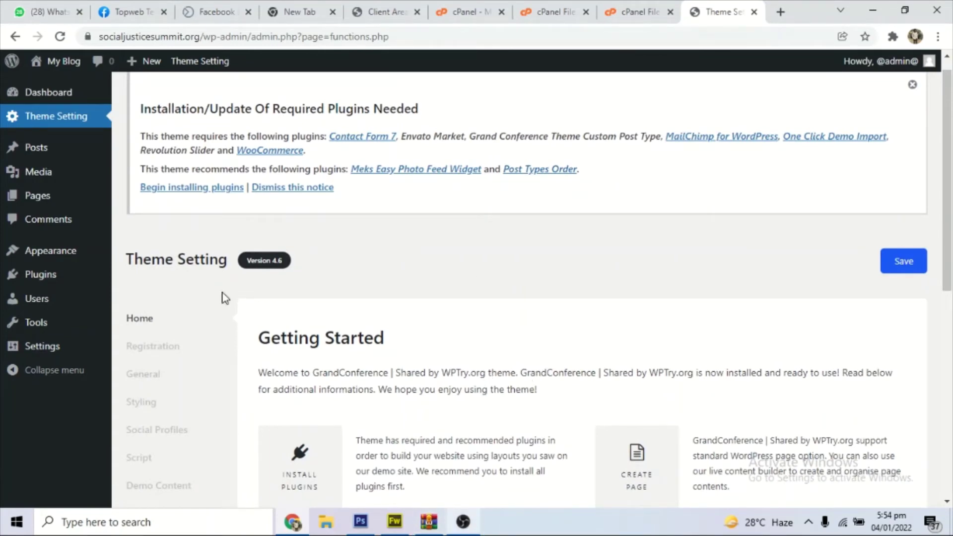
Bulk-install all nine required and recommended GrandConference plugins with the Install action
{"action": "left_click", "coordinate": [191, 192]}
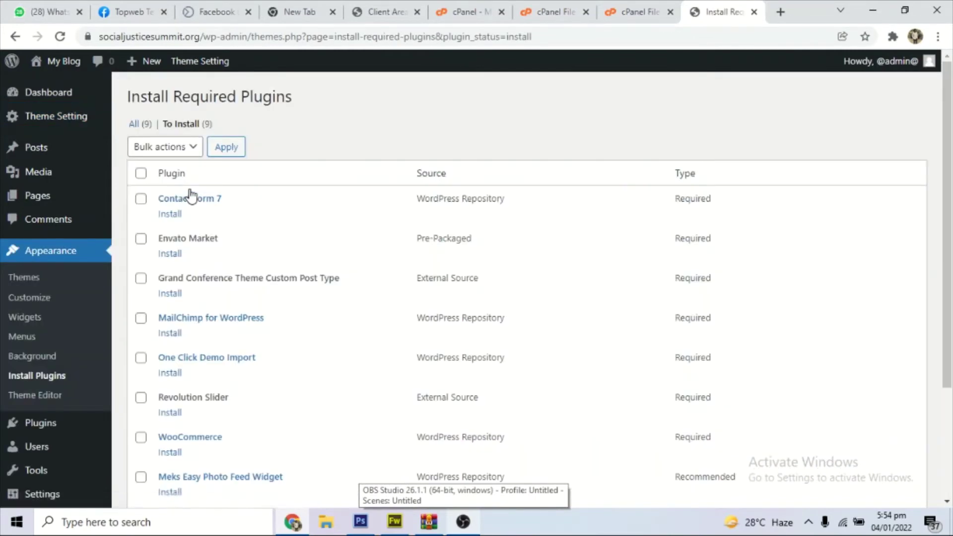
{"action": "left_click", "coordinate": [141, 173]}
{"action": "left_click", "coordinate": [176, 154]}
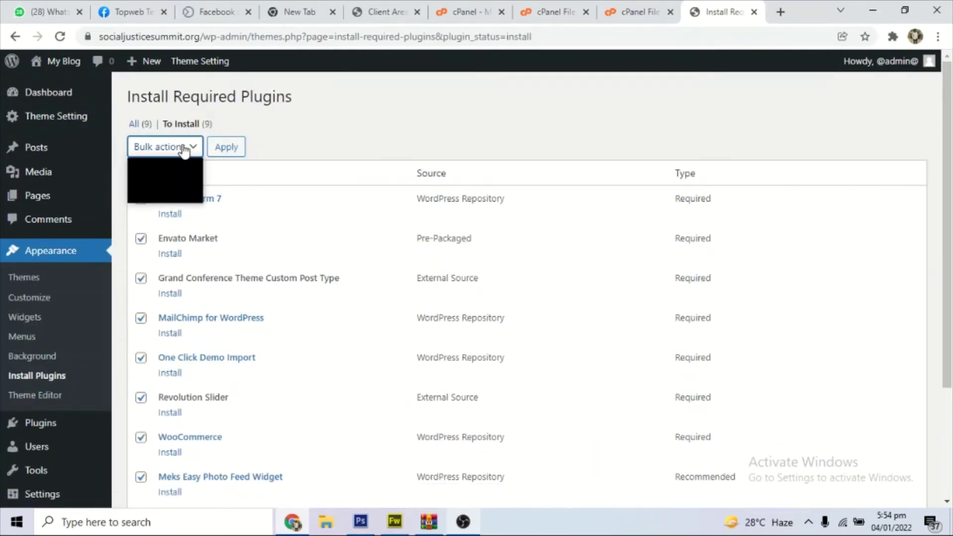
{"action": "left_click", "coordinate": [162, 192]}
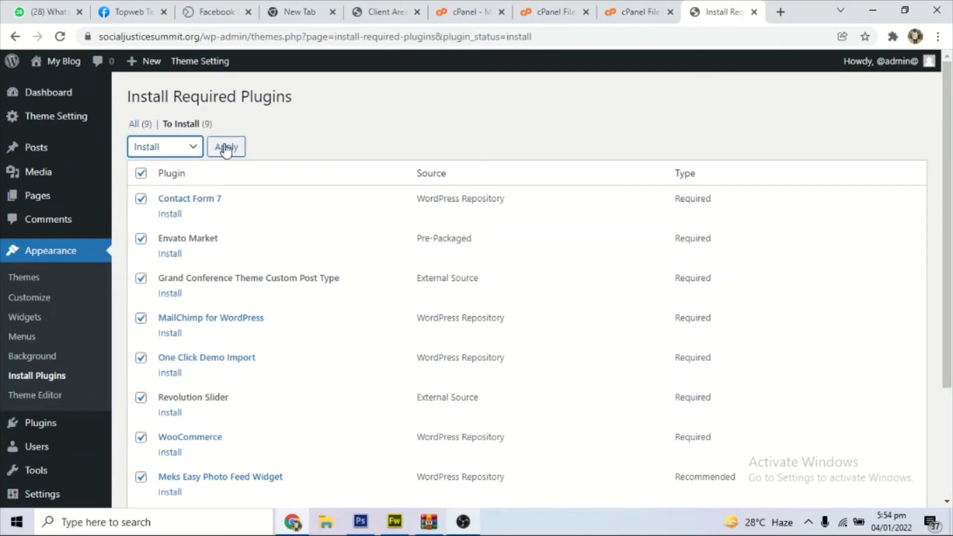
{"action": "left_click", "coordinate": [224, 148]}
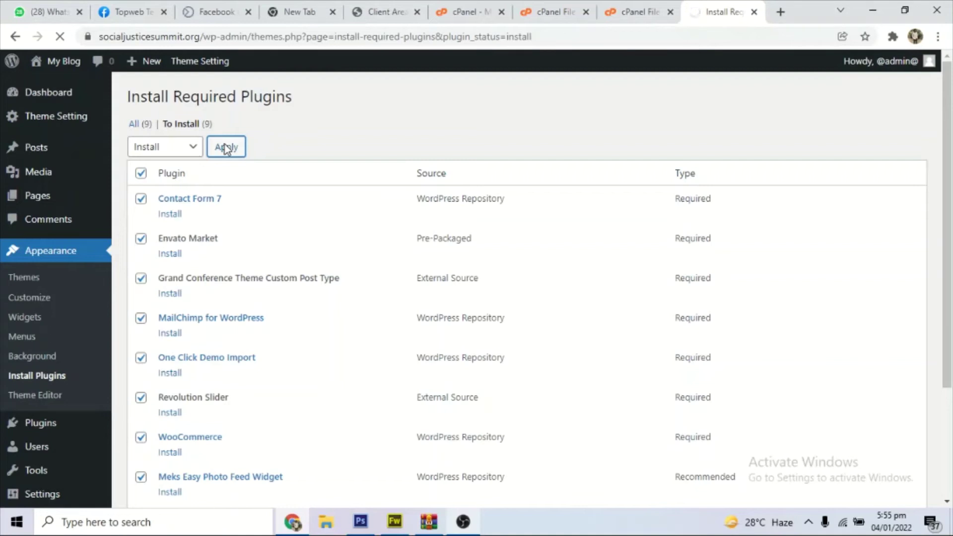
Check the installations-completed message, then return to the admin Dashboard
{"action": "left_click_drag", "start_coordinate": [952, 105], "coordinate": [952, 218]}
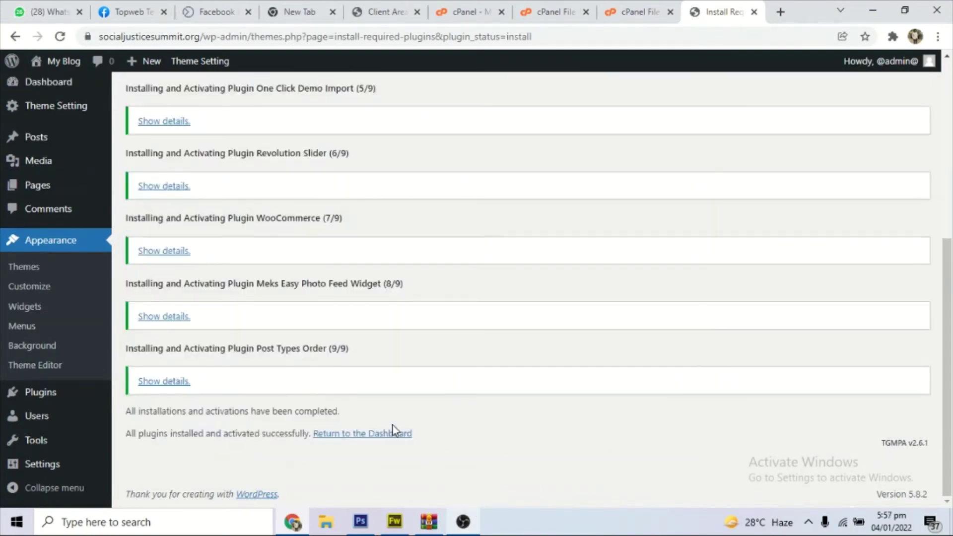
{"action": "scroll", "coordinate": [523, 383], "scroll_direction": "up", "scroll_amount": 3}
{"action": "scroll", "coordinate": [523, 383], "scroll_direction": "down", "scroll_amount": 3}
{"action": "left_click_drag", "start_coordinate": [122, 418], "coordinate": [383, 423]}
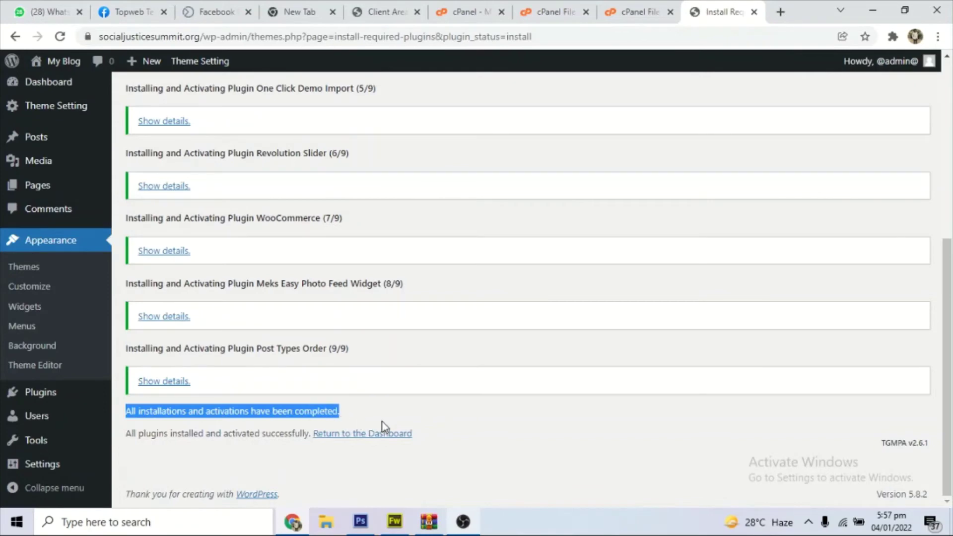
{"action": "left_click", "coordinate": [446, 444]}
{"action": "left_click", "coordinate": [380, 433]}
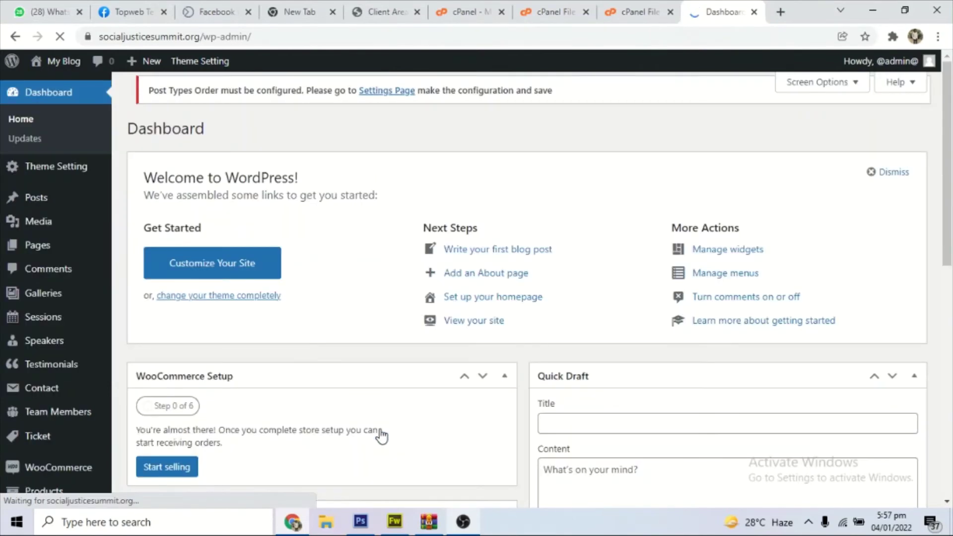
Open Installed Plugins and confirm 9 of 11 are active, with only Akismet and Hello Dolly inactive
{"action": "scroll", "coordinate": [527, 290], "scroll_direction": "down", "scroll_amount": 2}
{"action": "scroll", "coordinate": [526, 290], "scroll_direction": "up", "scroll_amount": 2}
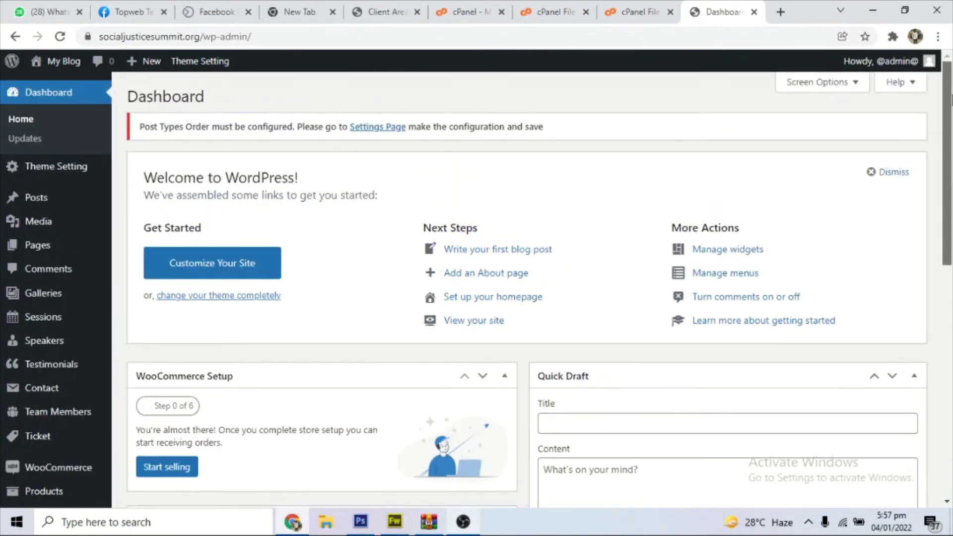
{"action": "scroll", "coordinate": [527, 291], "scroll_direction": "down", "scroll_amount": 5}
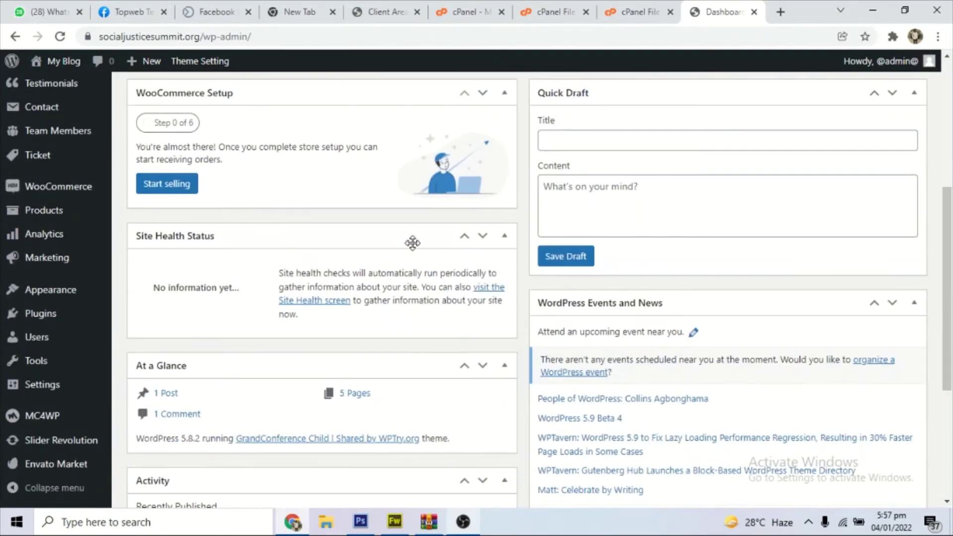
{"action": "mouse_move", "coordinate": [19, 322]}
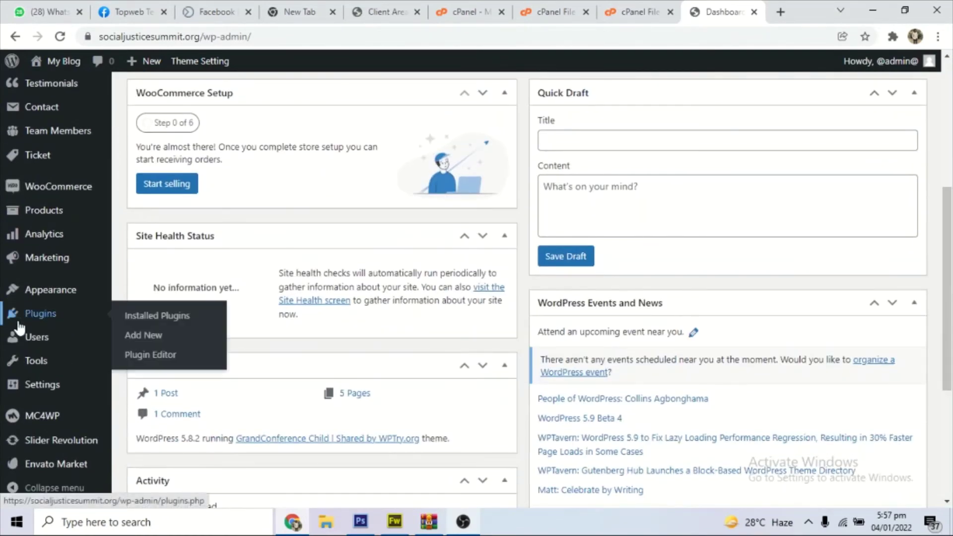
{"action": "left_click", "coordinate": [150, 316]}
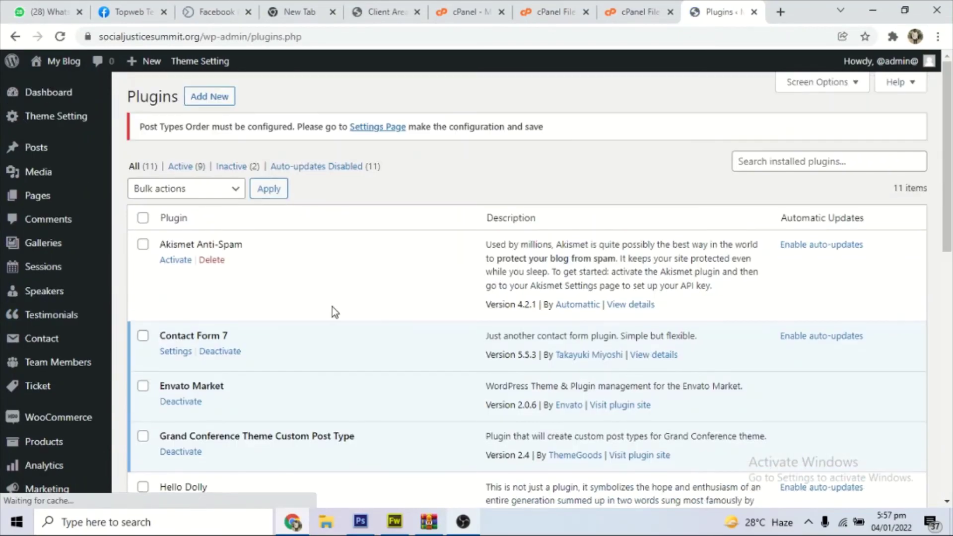
{"action": "scroll", "coordinate": [332, 308], "scroll_direction": "down", "scroll_amount": 4}
{"action": "scroll", "coordinate": [527, 291], "scroll_direction": "down", "scroll_amount": 7}
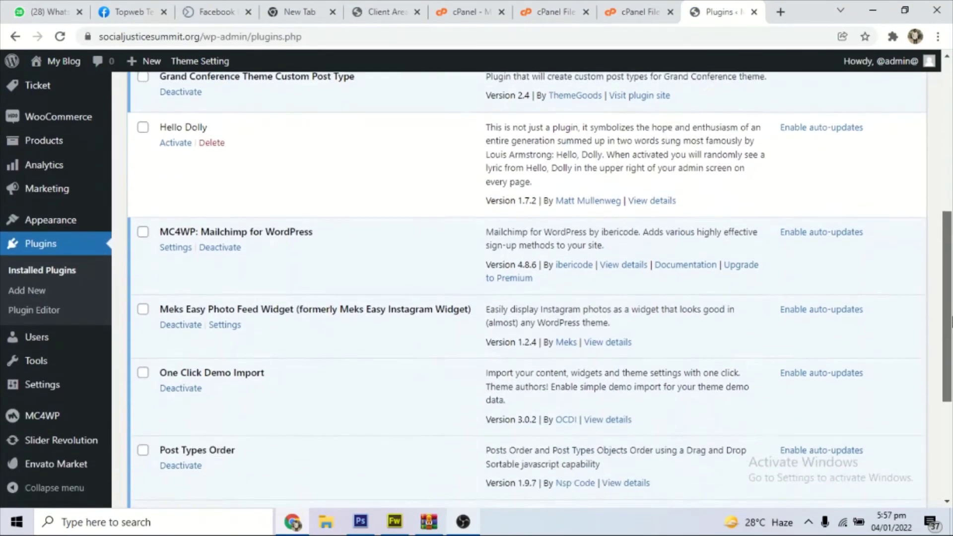
{"action": "scroll", "coordinate": [526, 290], "scroll_direction": "up", "scroll_amount": 9}
{"action": "scroll", "coordinate": [526, 291], "scroll_direction": "down", "scroll_amount": 4}
{"action": "scroll", "coordinate": [526, 291], "scroll_direction": "up", "scroll_amount": 7}
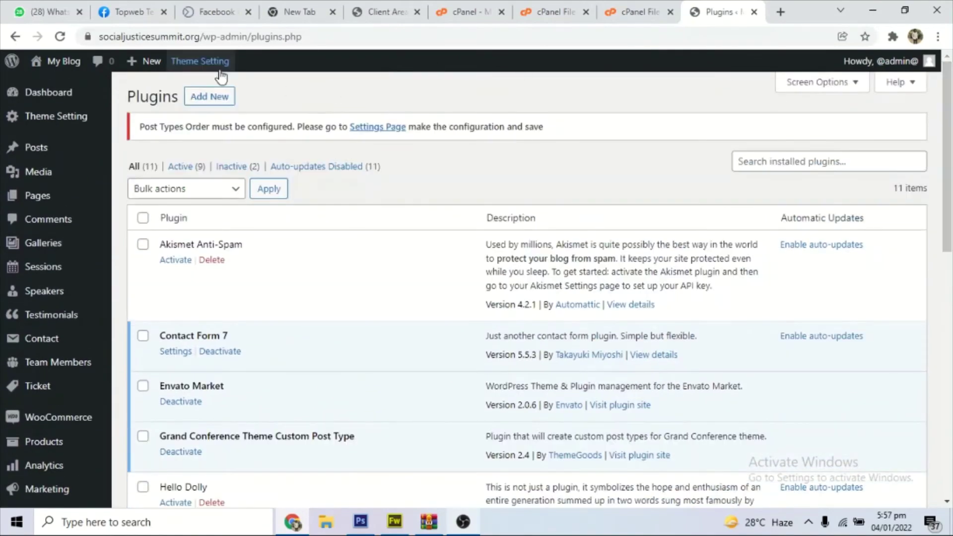
Open Theme Setting's Demo Content and accept the warnings to list Classic Conference, Music Event and One Page Event
{"action": "left_click", "coordinate": [190, 63]}
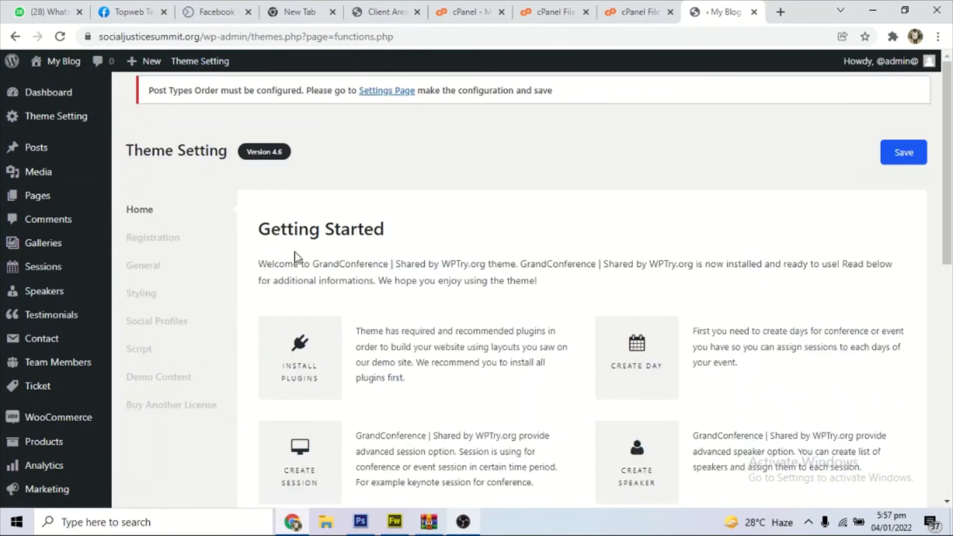
{"action": "left_click", "coordinate": [171, 378]}
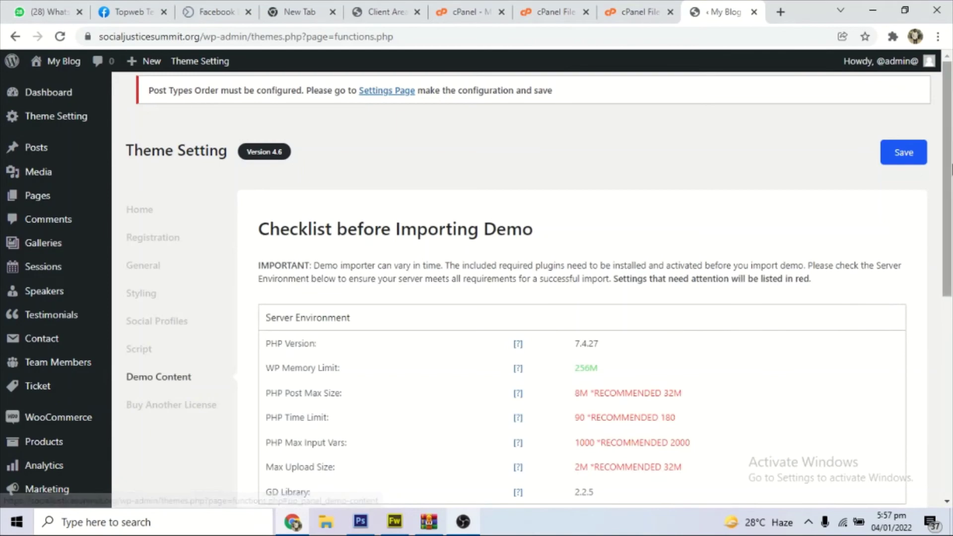
{"action": "scroll", "coordinate": [171, 380], "scroll_direction": "down", "scroll_amount": 2}
{"action": "scroll", "coordinate": [476, 290], "scroll_direction": "down", "scroll_amount": 2}
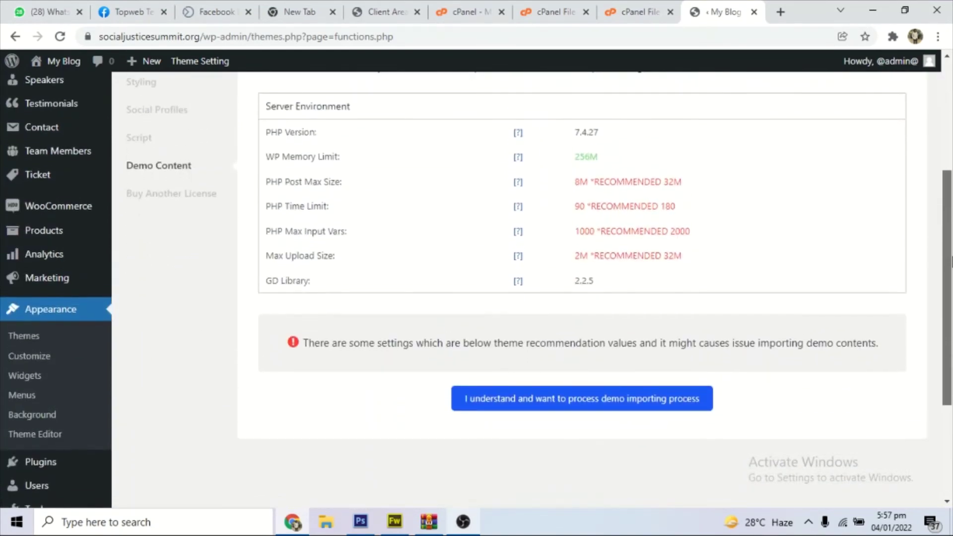
{"action": "scroll", "coordinate": [477, 291], "scroll_direction": "up", "scroll_amount": 1}
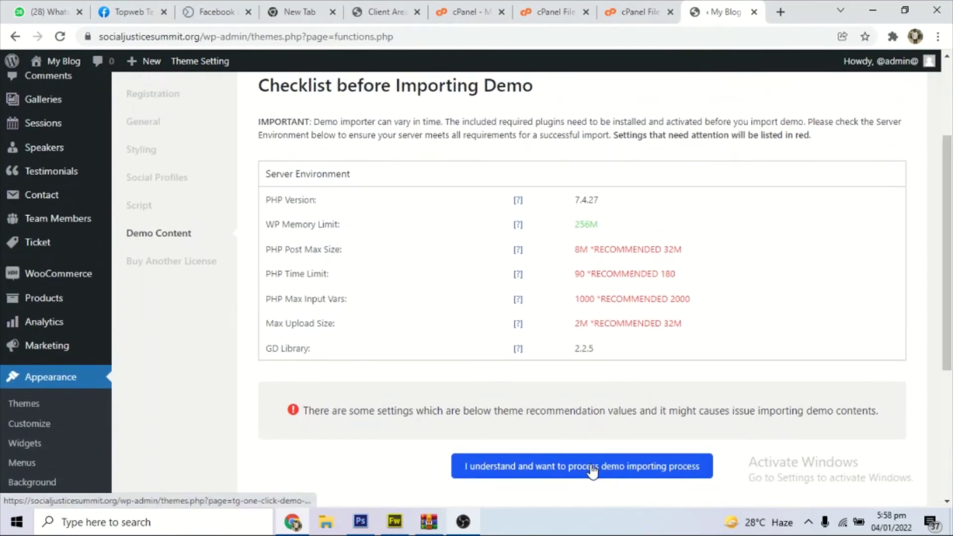
{"action": "left_click", "coordinate": [592, 470]}
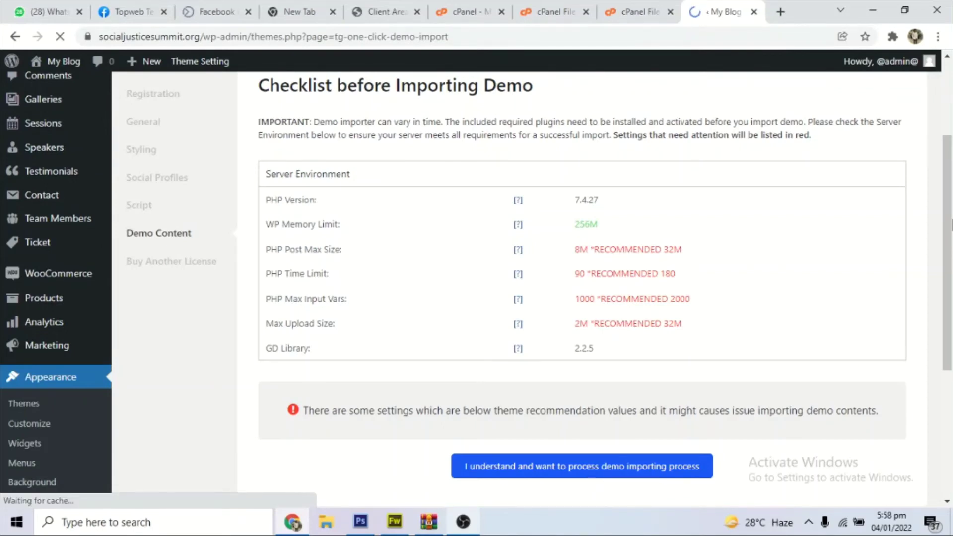
{"action": "scroll", "coordinate": [526, 286], "scroll_direction": "down", "scroll_amount": 8}
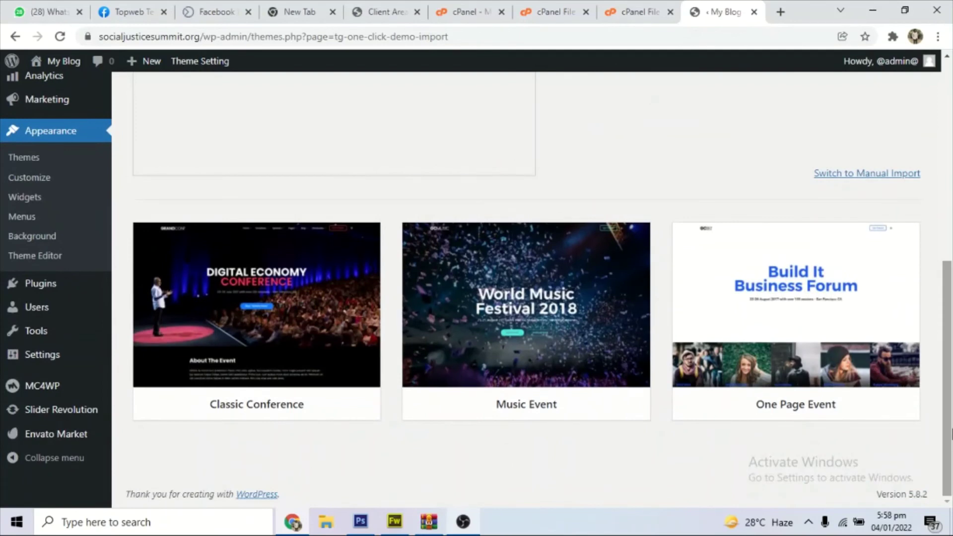
{"action": "mouse_move", "coordinate": [303, 411]}
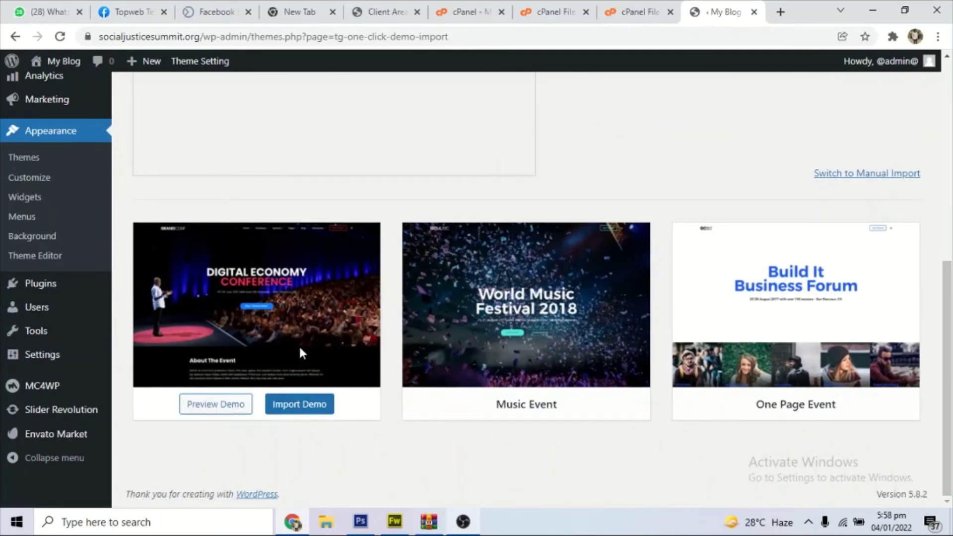
Import the Classic Conference demo using Import Demo and Continue & Import
{"action": "left_click", "coordinate": [304, 410]}
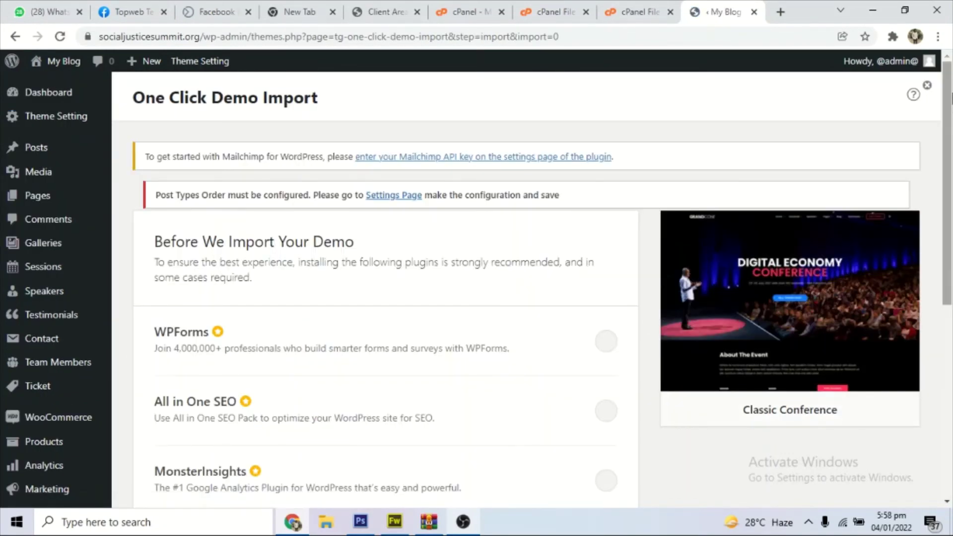
{"action": "scroll", "coordinate": [523, 281], "scroll_direction": "down", "scroll_amount": 7}
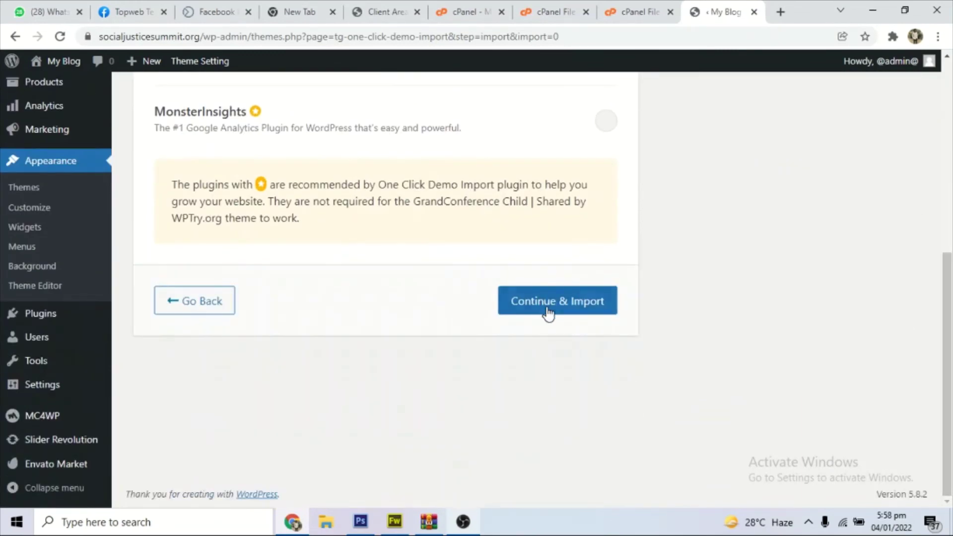
{"action": "left_click", "coordinate": [553, 307]}
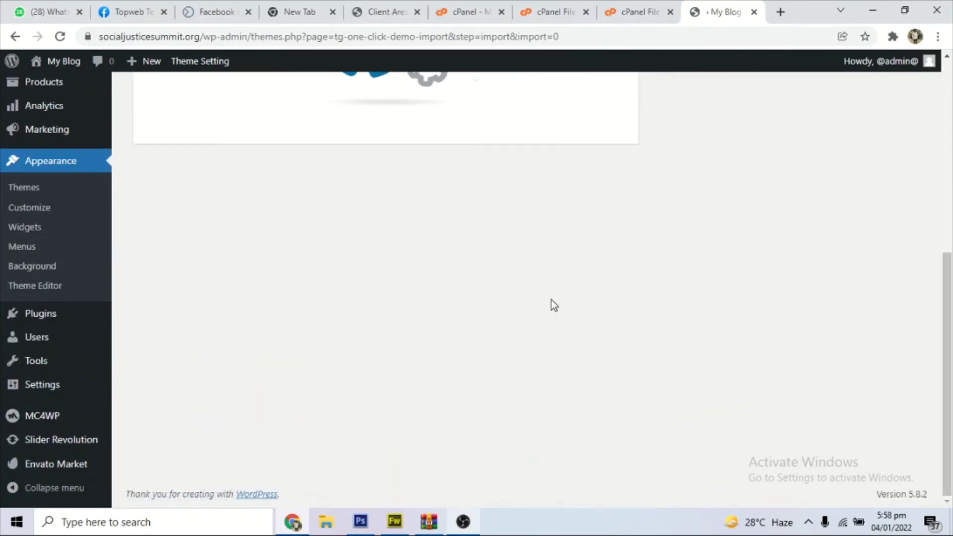
{"action": "scroll", "coordinate": [379, 258], "scroll_direction": "up", "scroll_amount": 7}
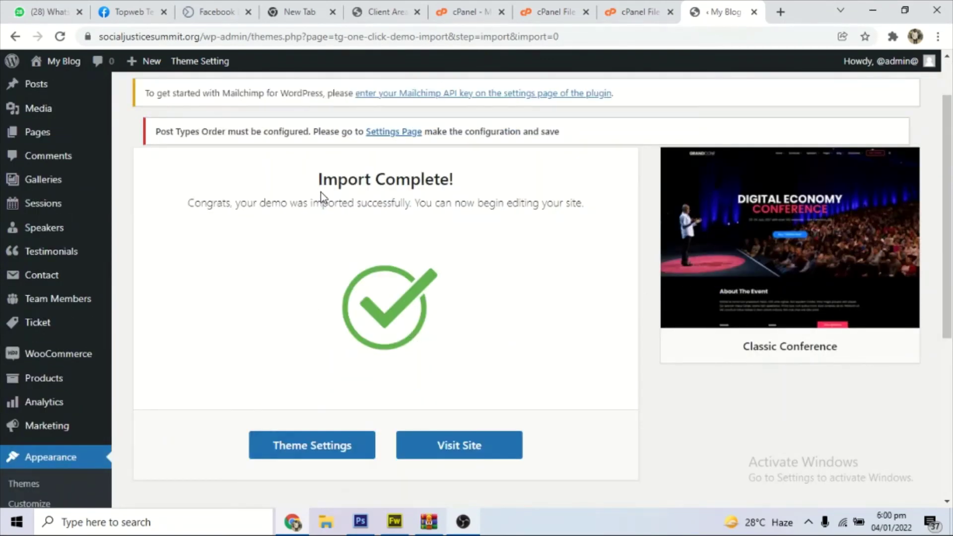
Highlight the Import Complete! heading and the success message to confirm the import
{"action": "left_click_drag", "start_coordinate": [315, 182], "coordinate": [461, 183]}
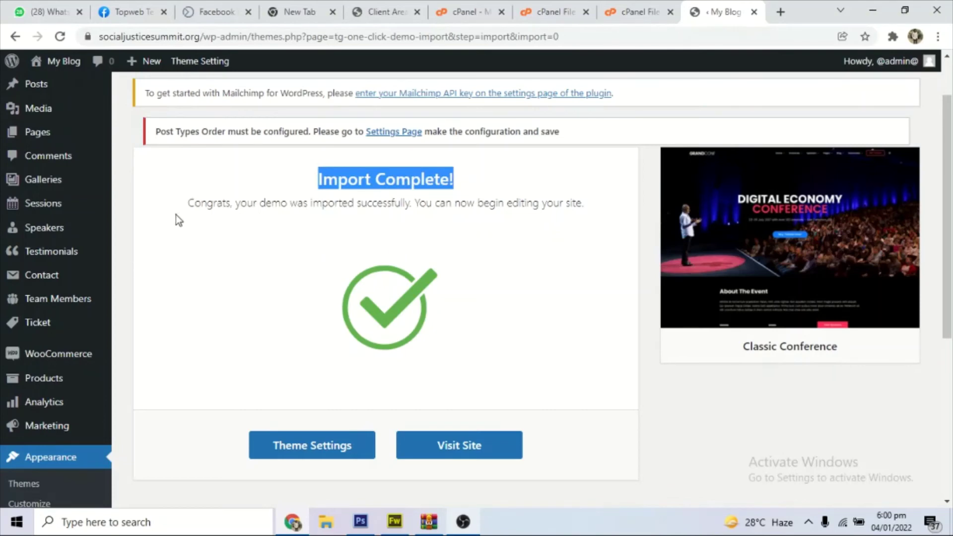
{"action": "left_click_drag", "start_coordinate": [188, 204], "coordinate": [589, 201]}
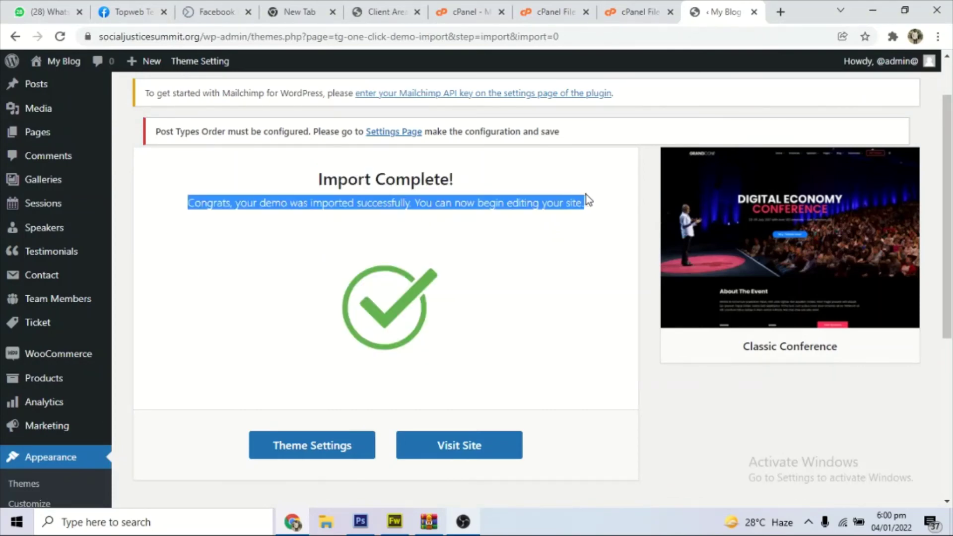
{"action": "left_click", "coordinate": [683, 403]}
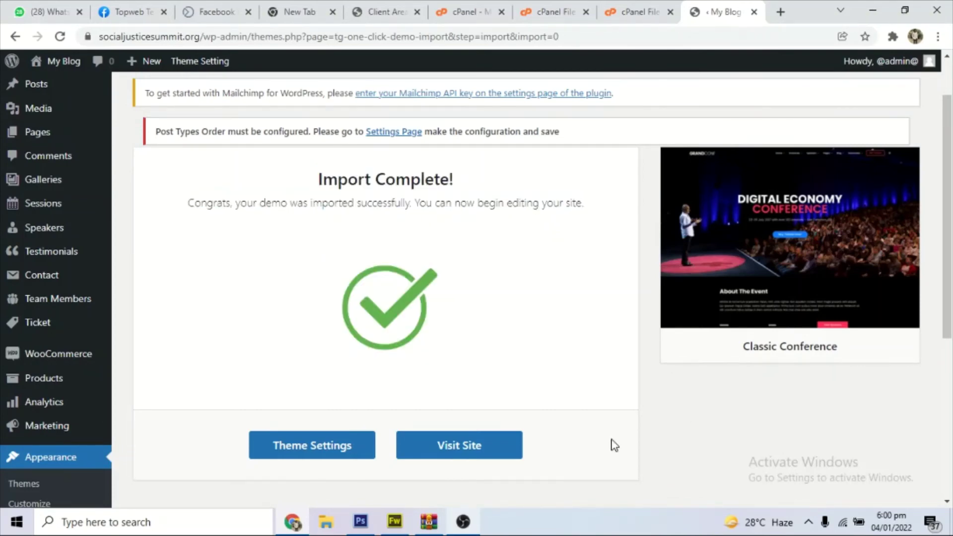
Visit the live site and scroll through the Digital Economy Conference homepage and its ticket link
{"action": "left_click", "coordinate": [472, 443]}
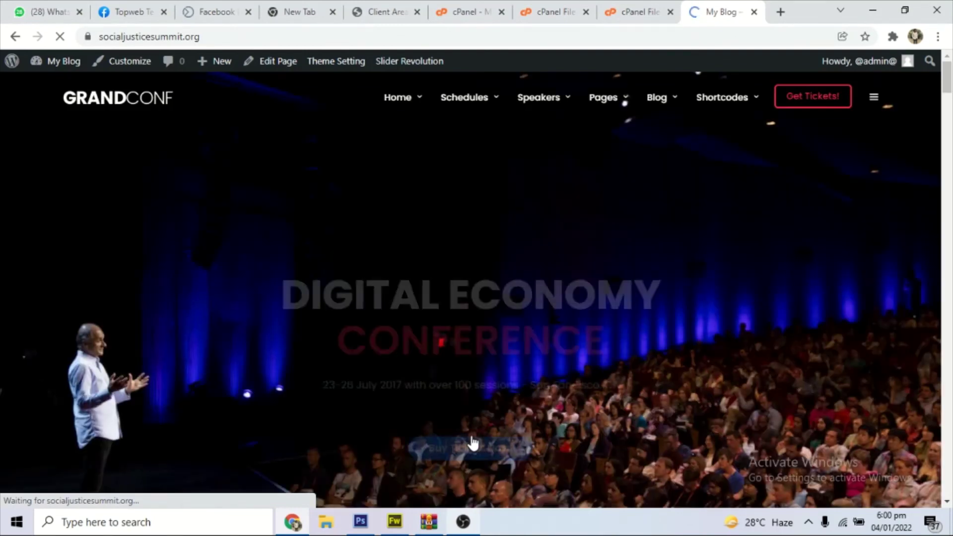
{"action": "left_click_drag", "start_coordinate": [948, 77], "coordinate": [949, 290]}
{"action": "left_click_drag", "start_coordinate": [951, 358], "coordinate": [952, 74]}
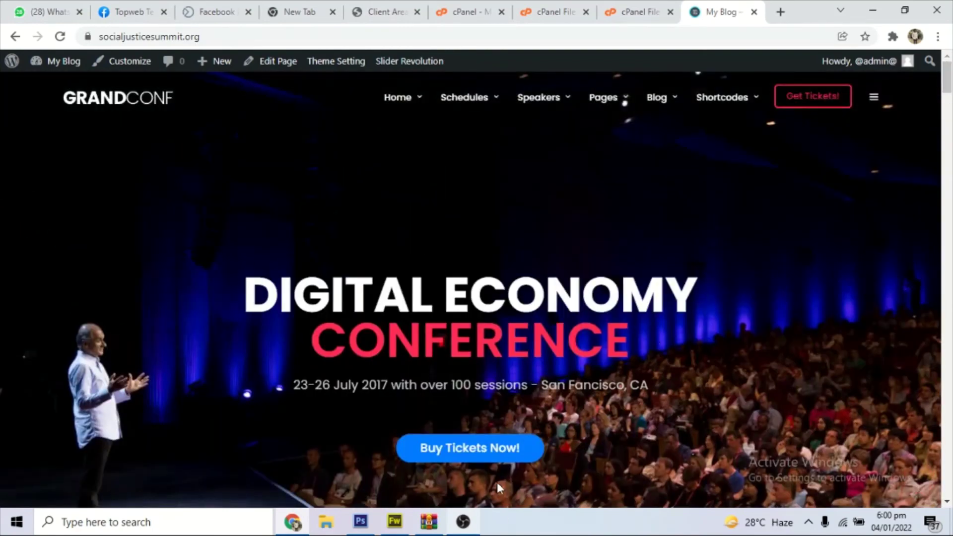
{"action": "left_click", "coordinate": [473, 443]}
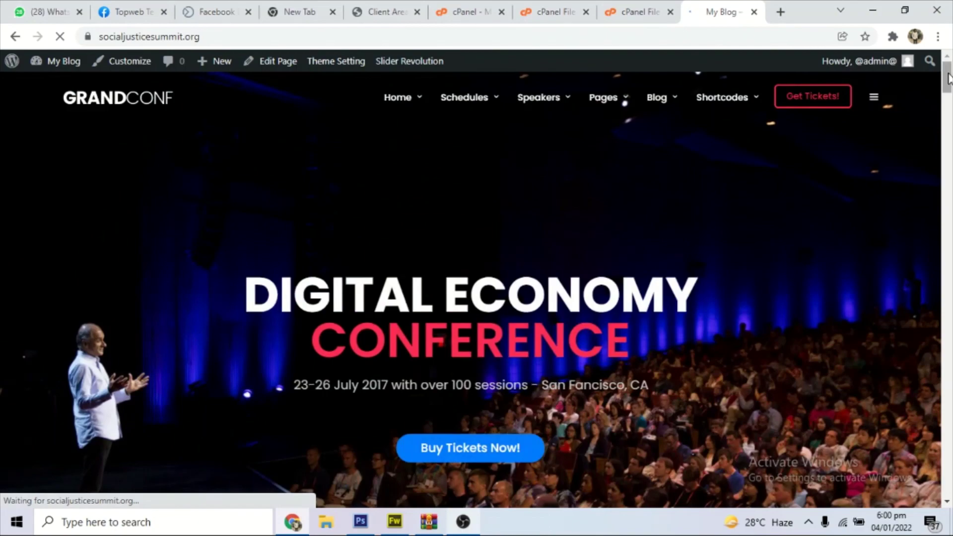
{"action": "left_click_drag", "start_coordinate": [950, 78], "coordinate": [950, 274]}
{"action": "left_click_drag", "start_coordinate": [951, 355], "coordinate": [950, 78]}
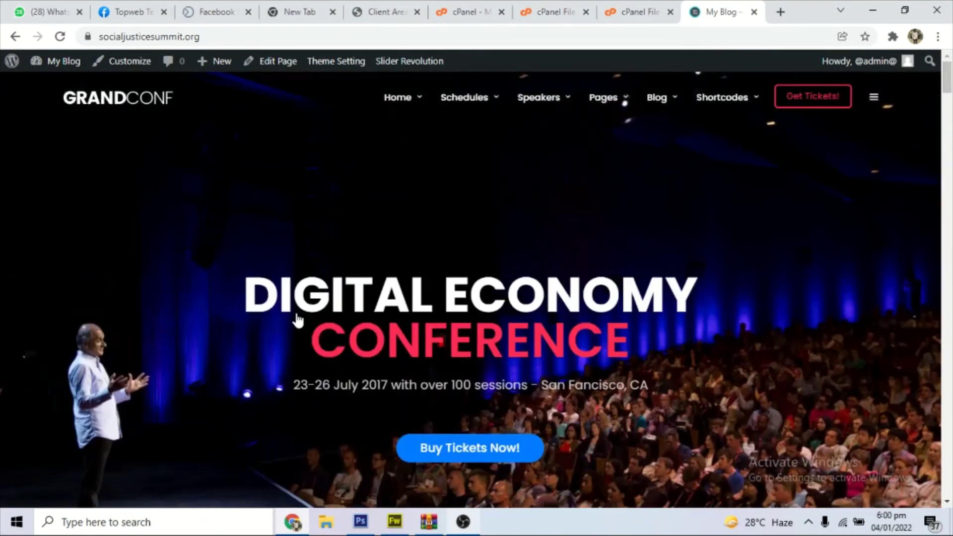
Reload the homepage, scroll through it again, and select the site's web address
{"action": "left_click", "coordinate": [218, 35]}
{"action": "left_click", "coordinate": [184, 194]}
{"action": "left_click", "coordinate": [473, 443]}
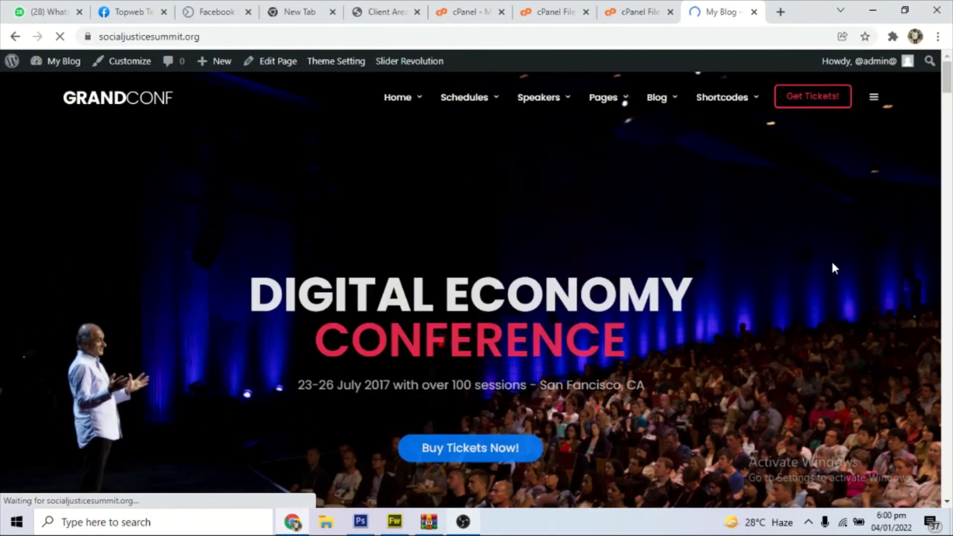
{"action": "left_click_drag", "start_coordinate": [948, 80], "coordinate": [949, 291]}
{"action": "left_click_drag", "start_coordinate": [952, 360], "coordinate": [952, 75]}
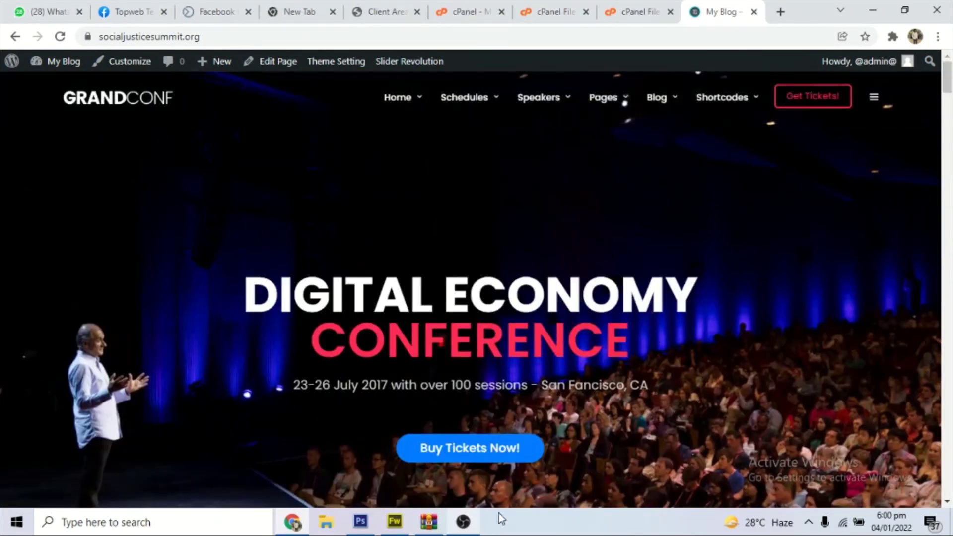
{"action": "left_click", "coordinate": [213, 36]}
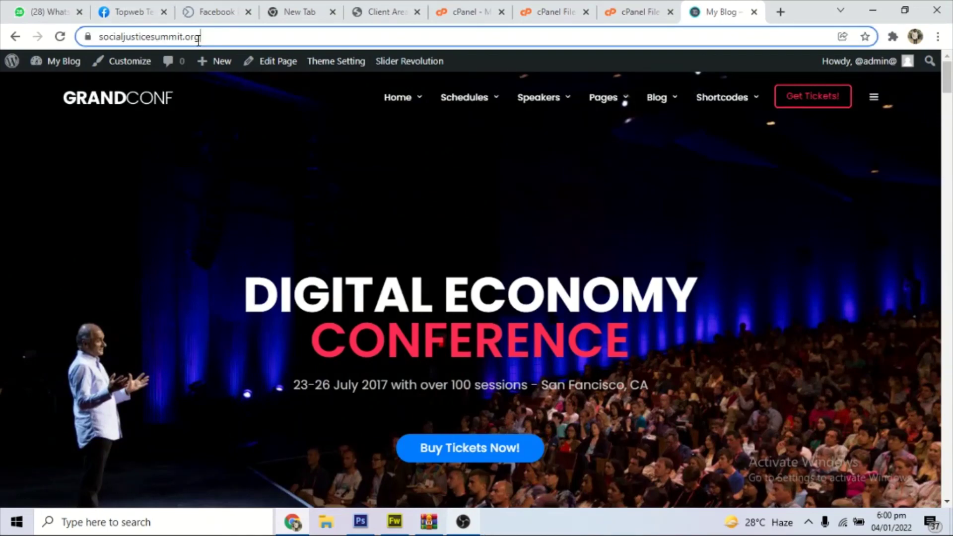